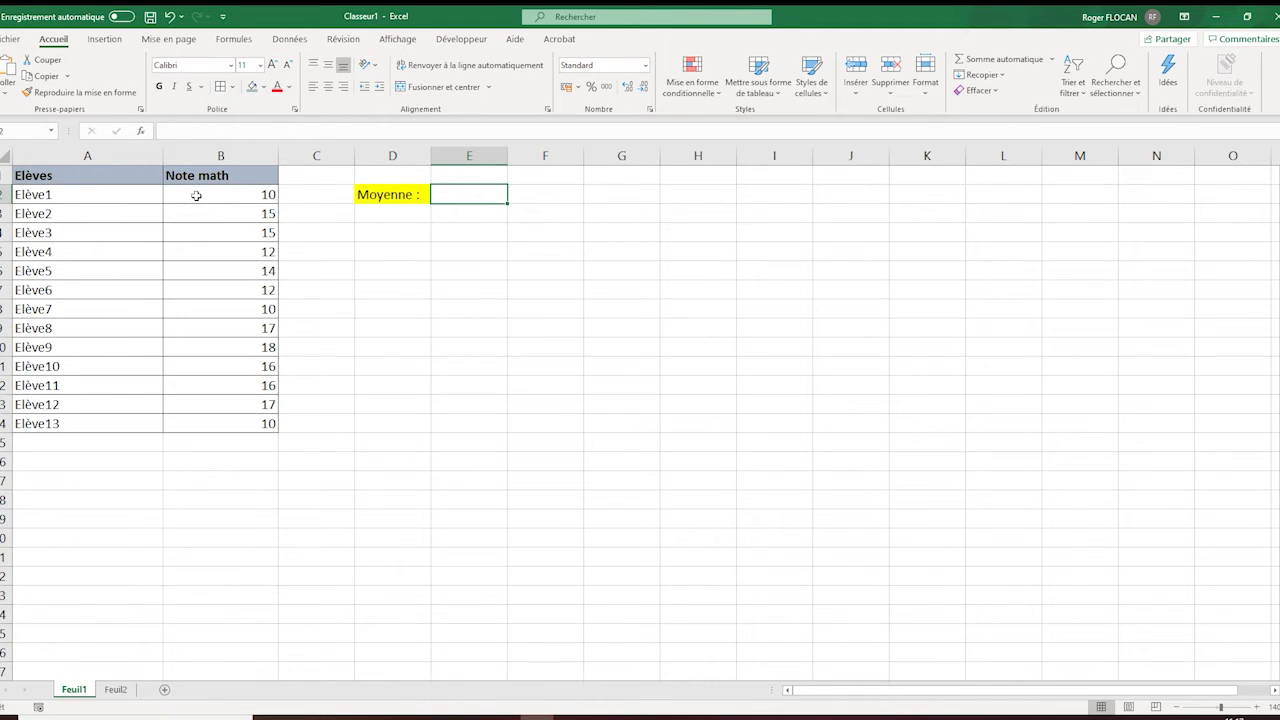
- Highlight A2:B6 in yellow, then enter =MOYENNE(10;15;15;12;14) in cell D7
{"action": "left_click_drag", "start_coordinate": [97, 194], "coordinate": [249, 270]}
{"action": "left_click", "coordinate": [165, 131]}
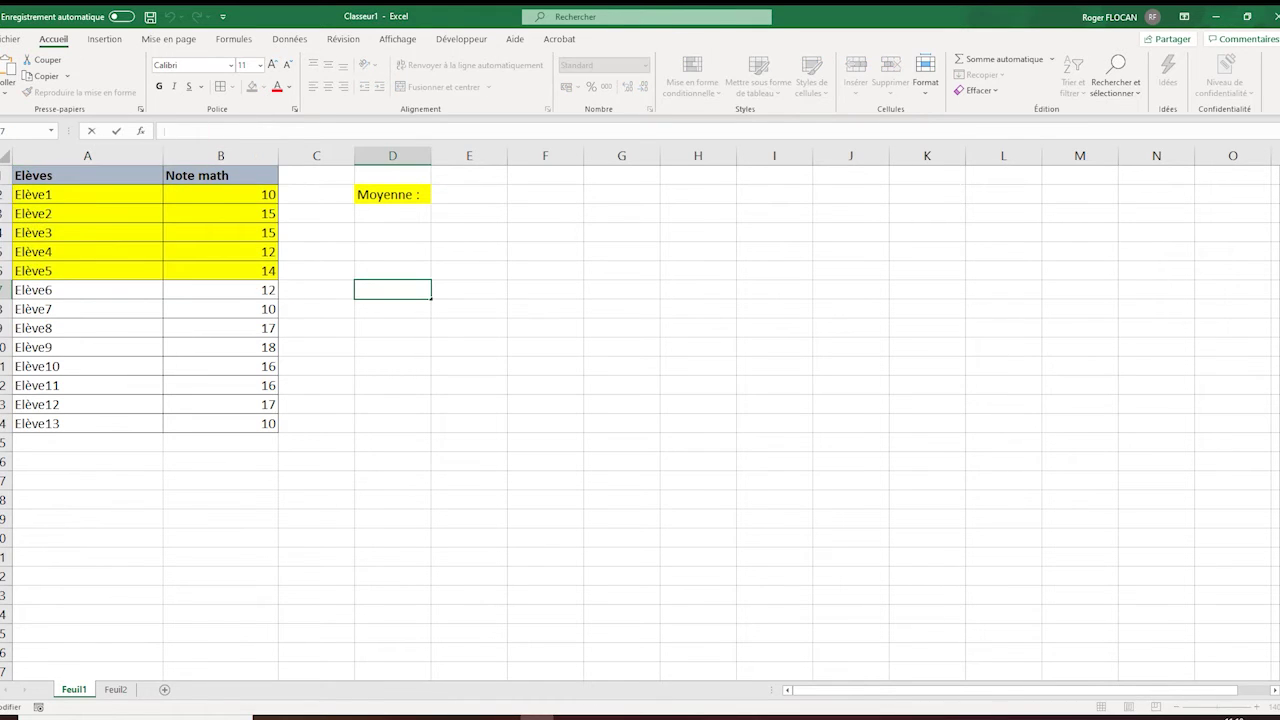
{"action": "type", "text": "=MOYENNE("}
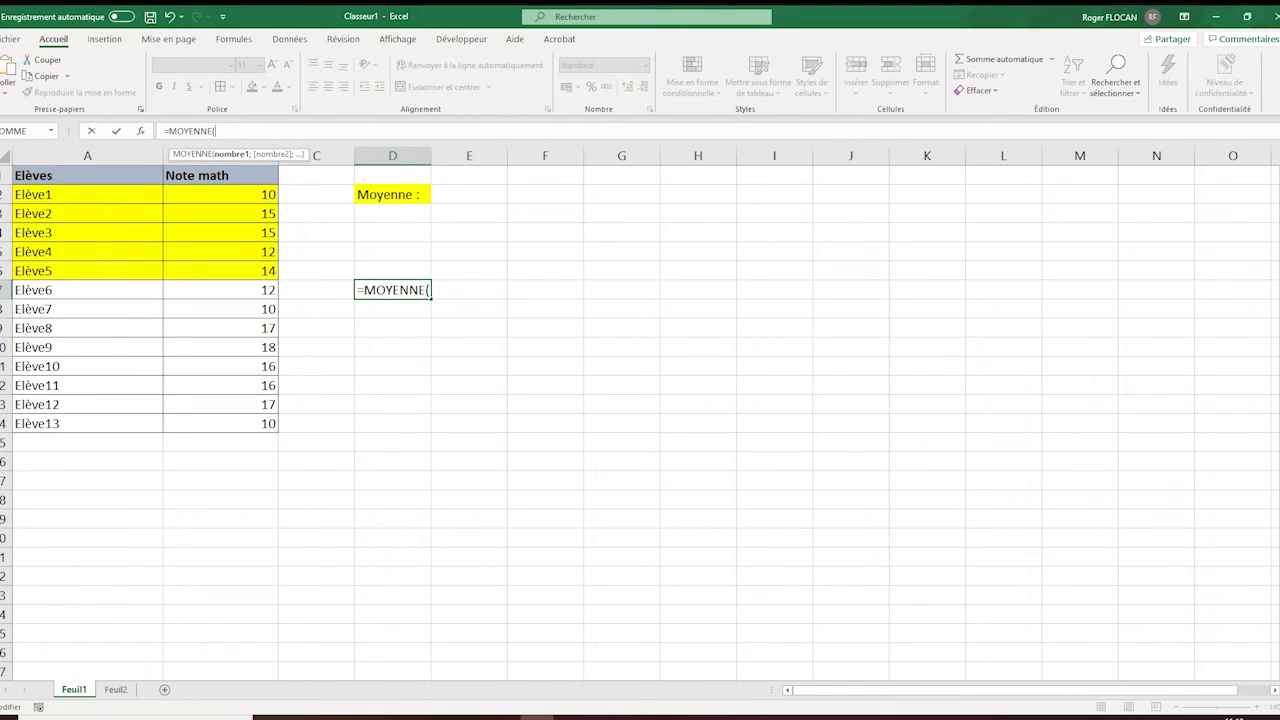
{"action": "type", "text": "10;15;"}
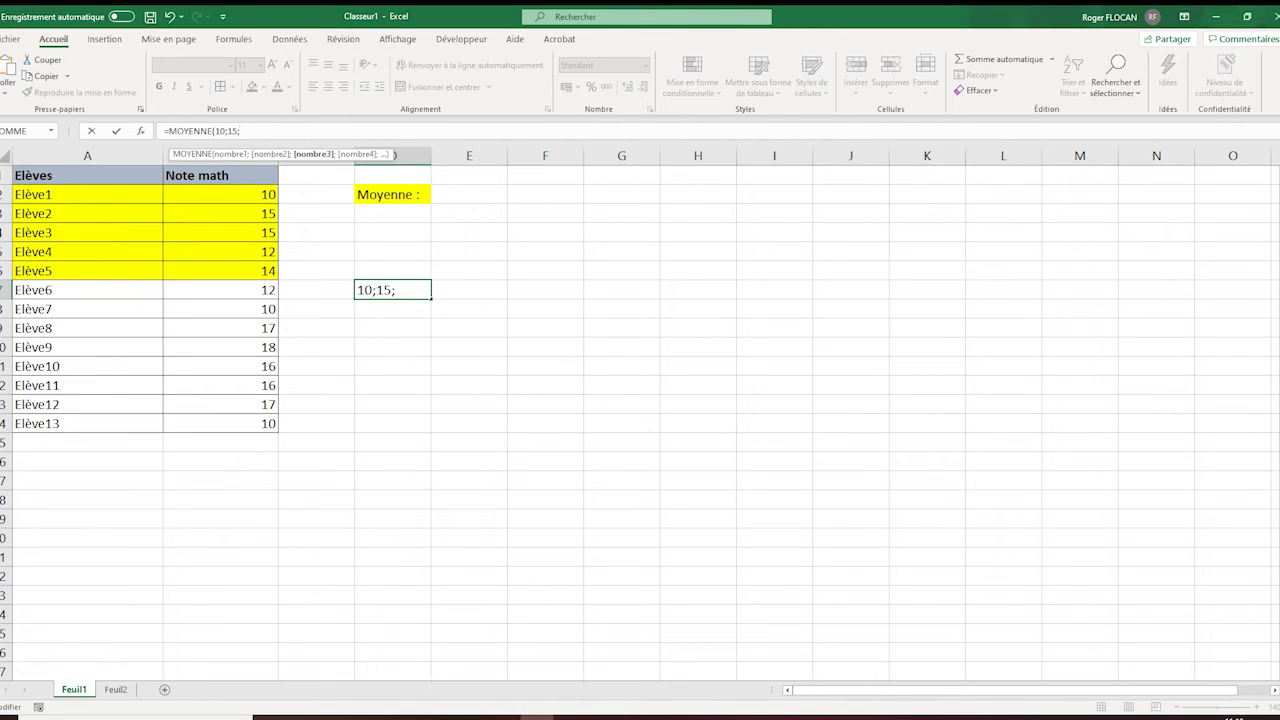
{"action": "type", "text": "15;12;"}
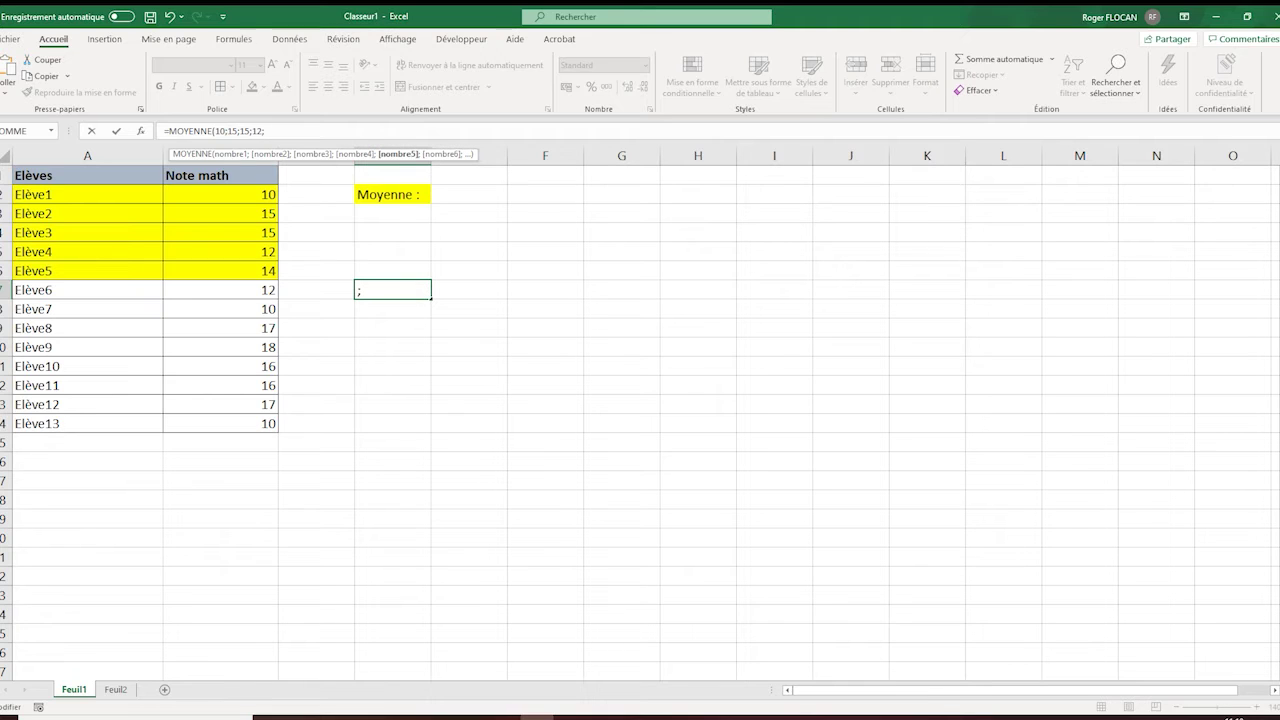
{"action": "type", "text": "14"}
{"action": "key", "text": "Return"}
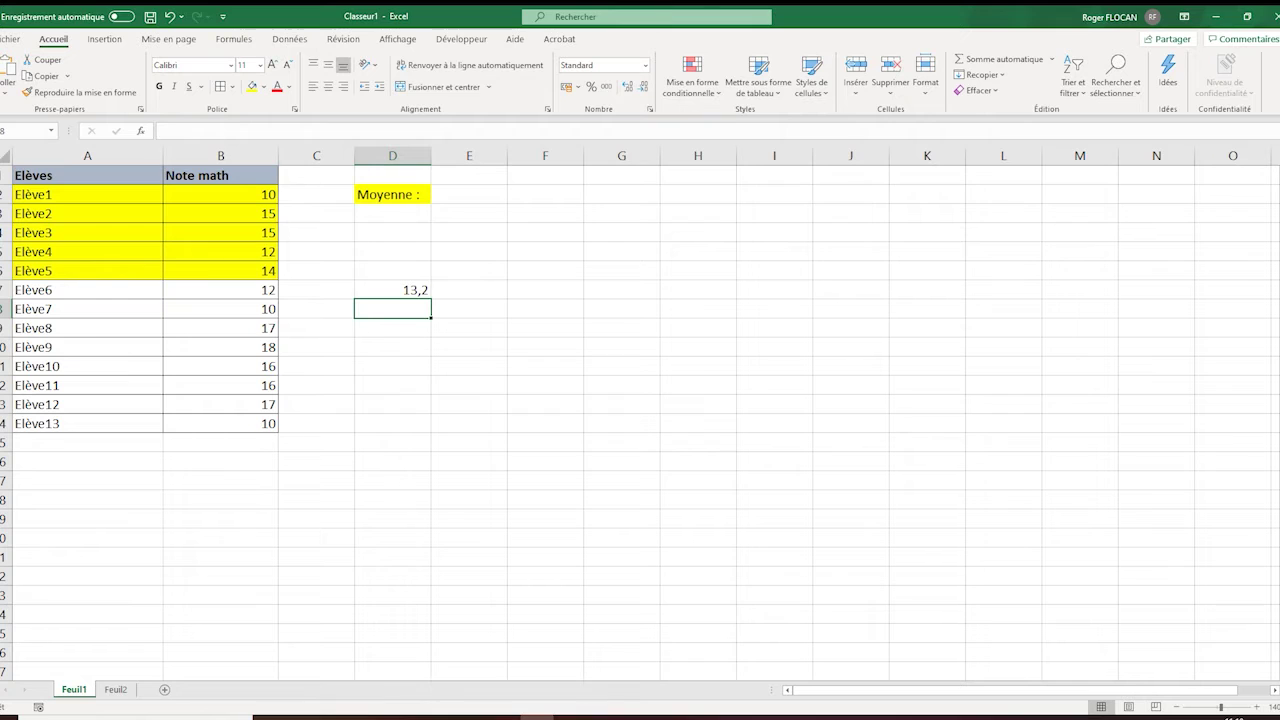
- Move the average formula from D7 to E2, next to the Moyenne label
{"action": "left_click", "coordinate": [424, 291]}
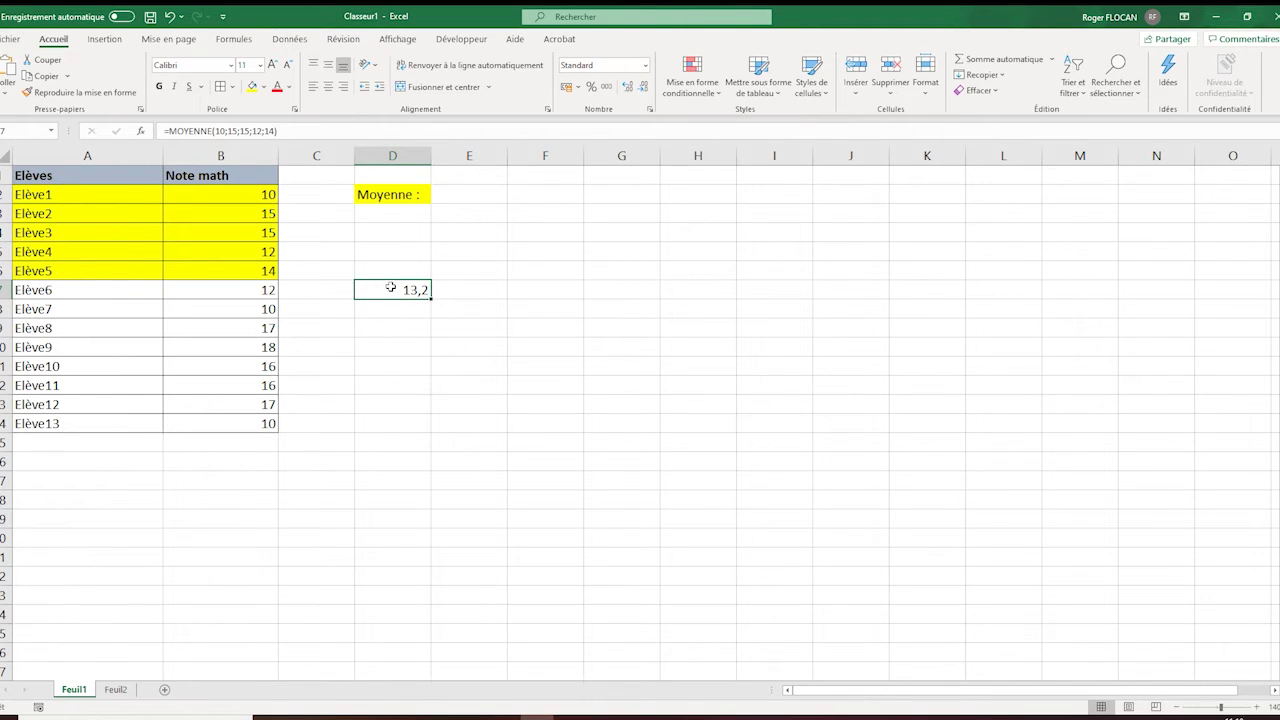
{"action": "left_click_drag", "start_coordinate": [389, 283], "coordinate": [466, 188]}
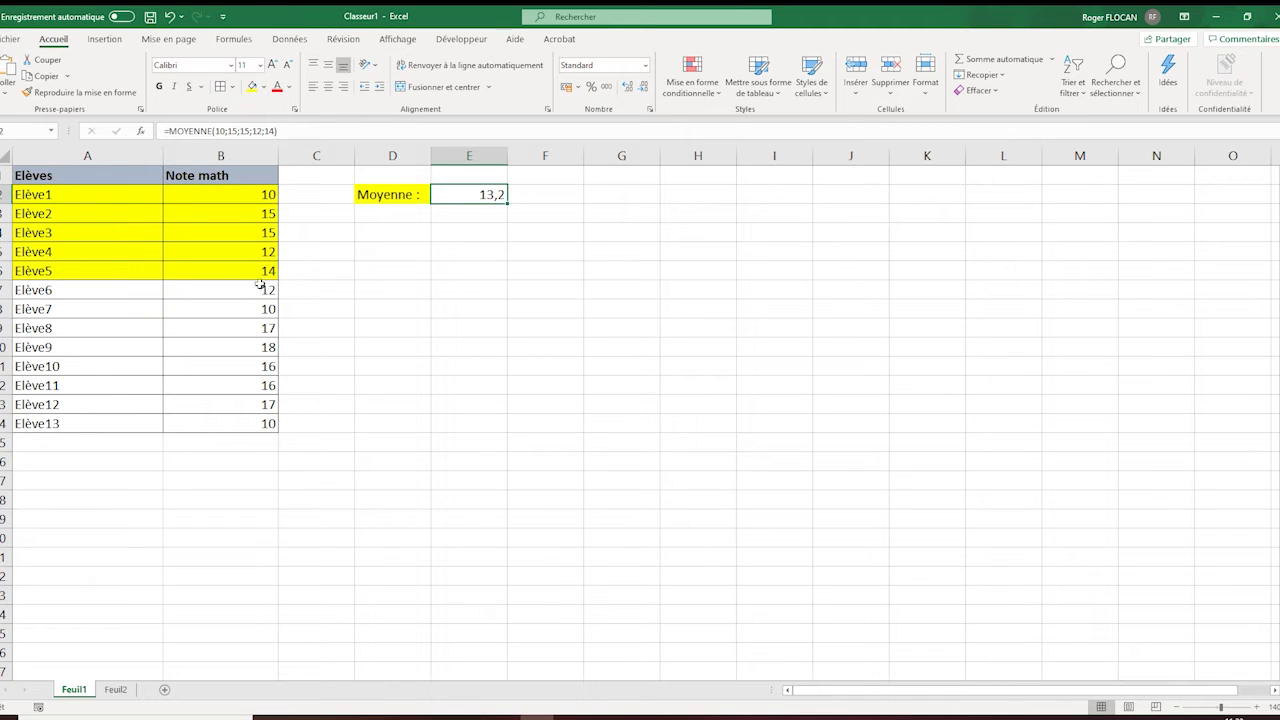
- Replace the listed grades in E2's average formula to make it =MOYENNE(B;B)
{"action": "left_click_drag", "start_coordinate": [225, 204], "coordinate": [236, 427]}
{"action": "left_click", "coordinate": [474, 194]}
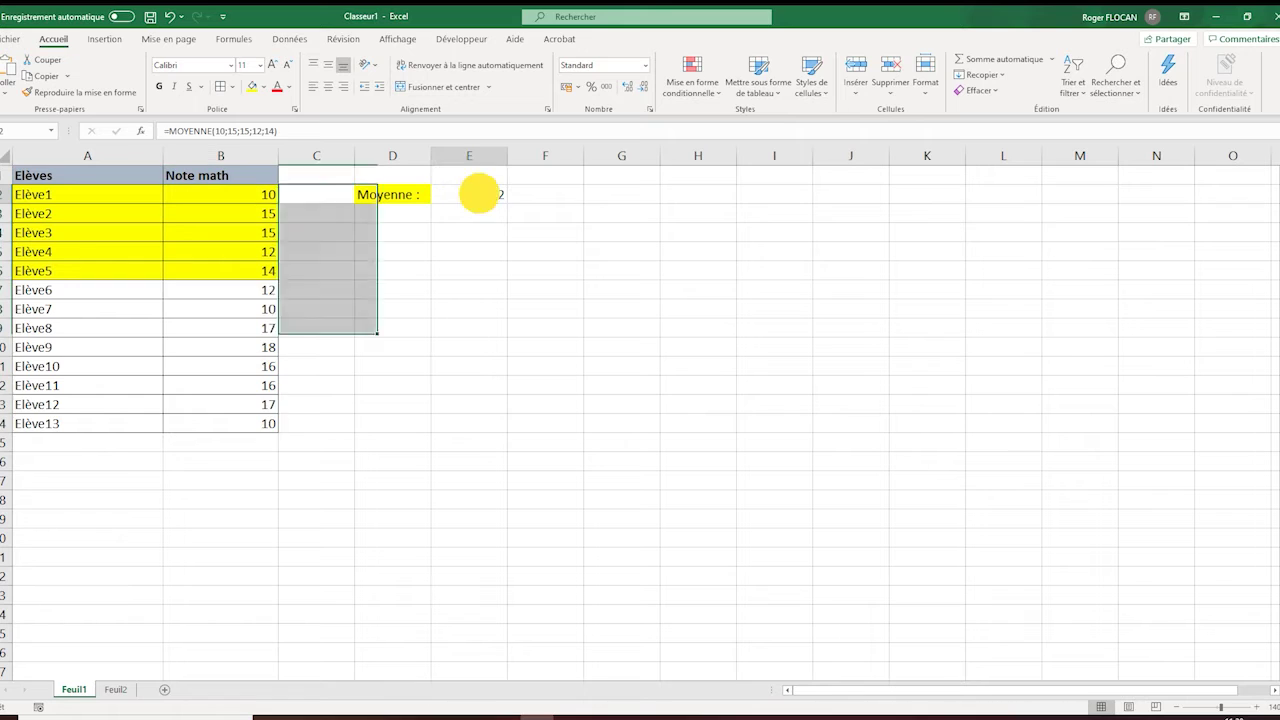
{"action": "left_click", "coordinate": [277, 131]}
{"action": "key", "text": "BackSpace"}
{"action": "key", "text": "BackSpace"}
{"action": "key", "text": "BackSpace"}
{"action": "key", "text": "BackSpace"}
{"action": "key", "text": "BackSpace"}
{"action": "key", "text": "BackSpace"}
{"action": "key", "text": "BackSpace"}
{"action": "key", "text": "BackSpace"}
{"action": "key", "text": "BackSpace"}
{"action": "key", "text": "BackSpace"}
{"action": "key", "text": "BackSpace"}
{"action": "key", "text": "BackSpace"}
{"action": "key", "text": "BackSpace"}
{"action": "key", "text": "BackSpace"}
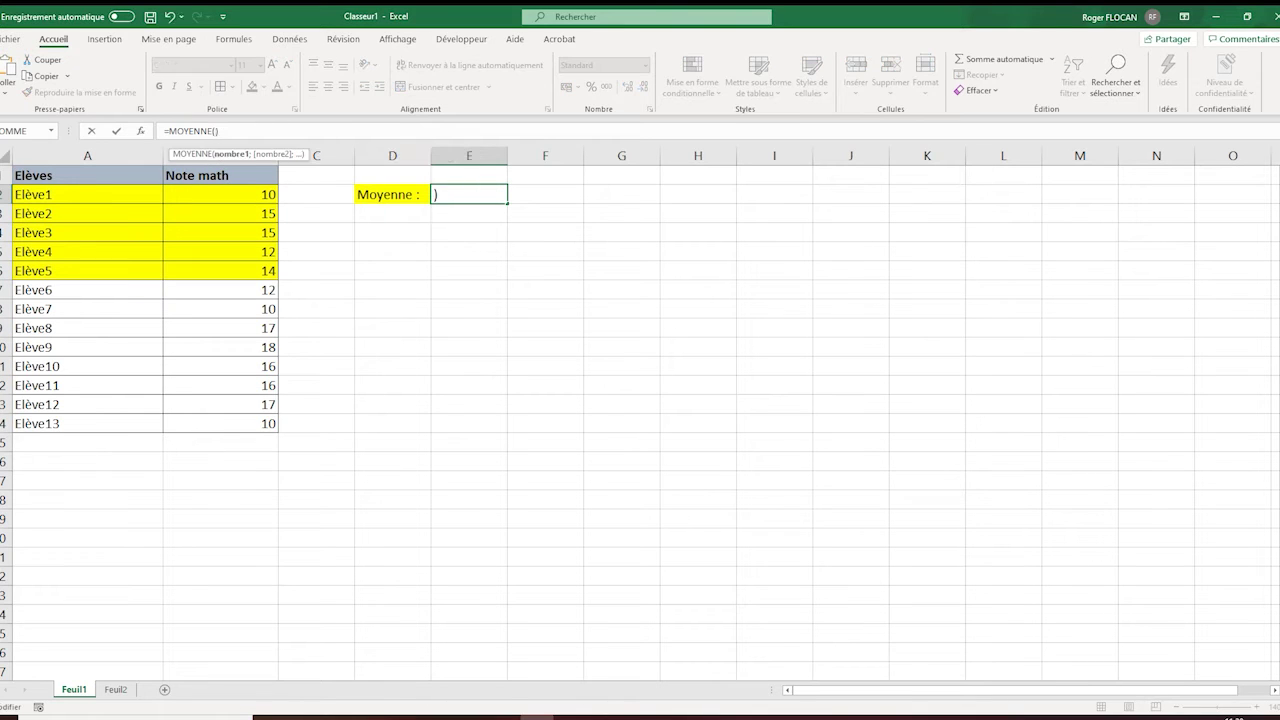
{"action": "type", "text": "B"}
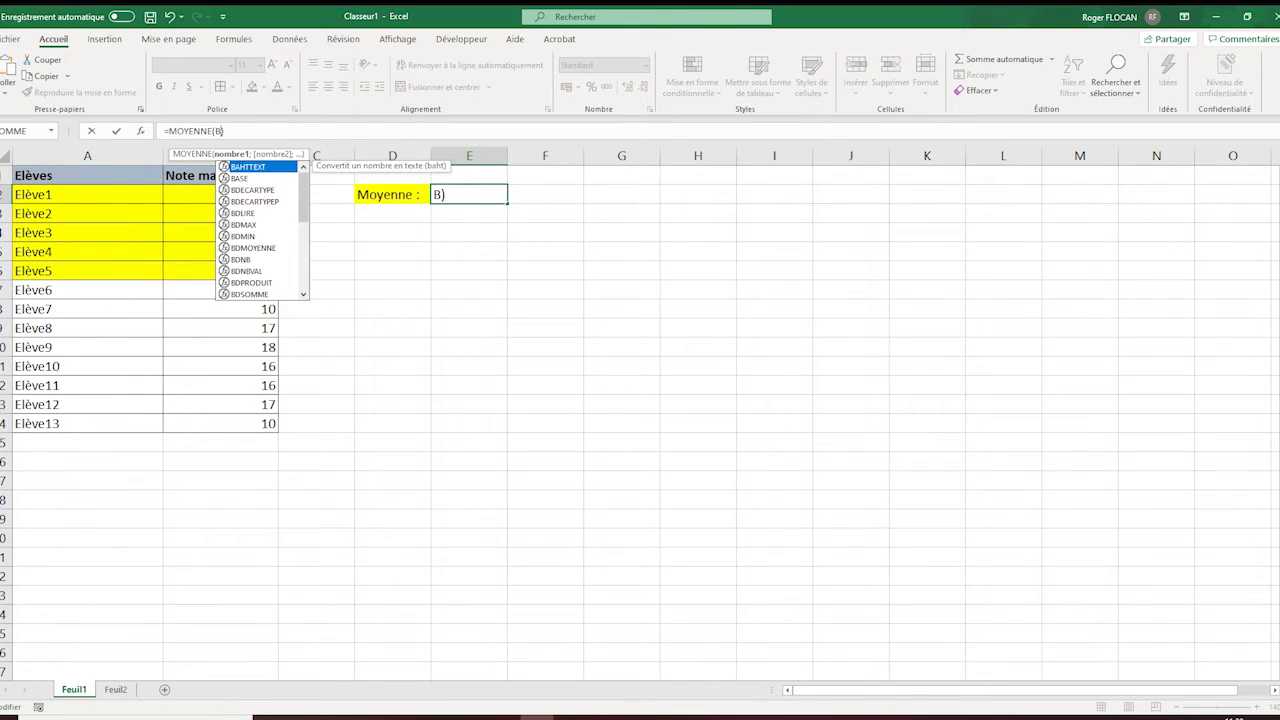
{"action": "type", "text": ";B"}
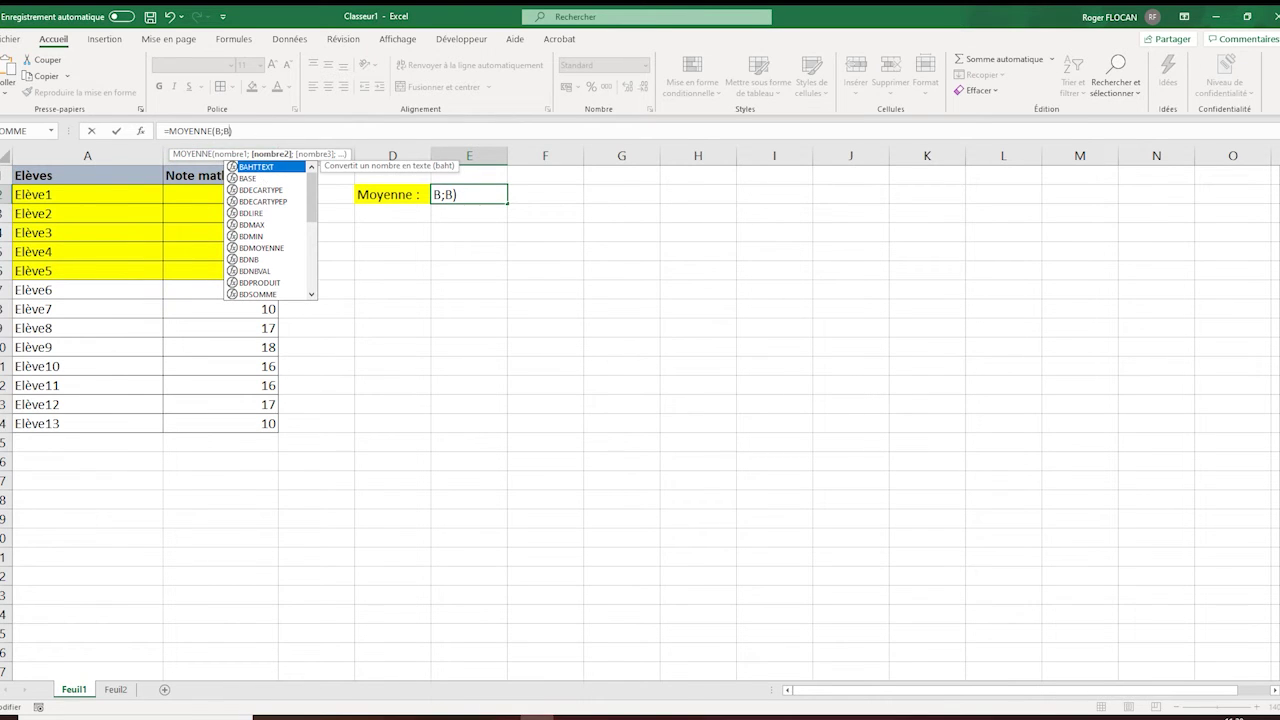
{"action": "key", "text": "Escape"}
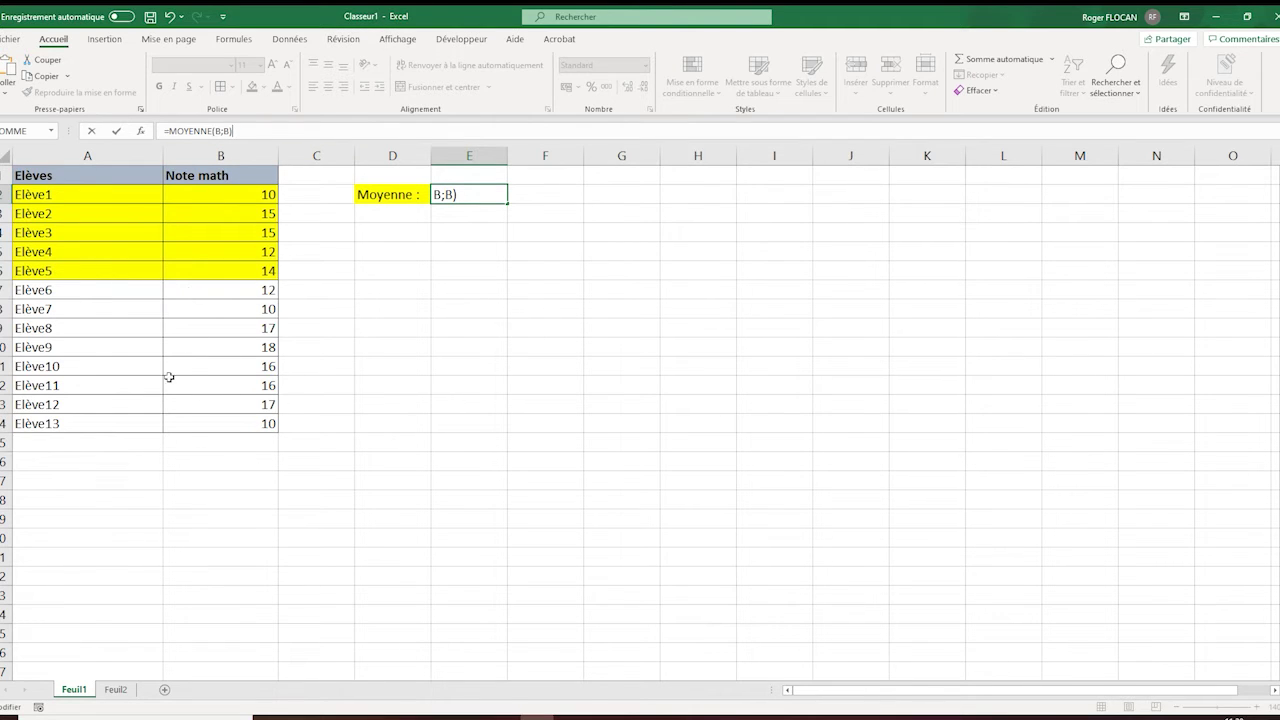
{"action": "key", "text": "ctrl+Return"}
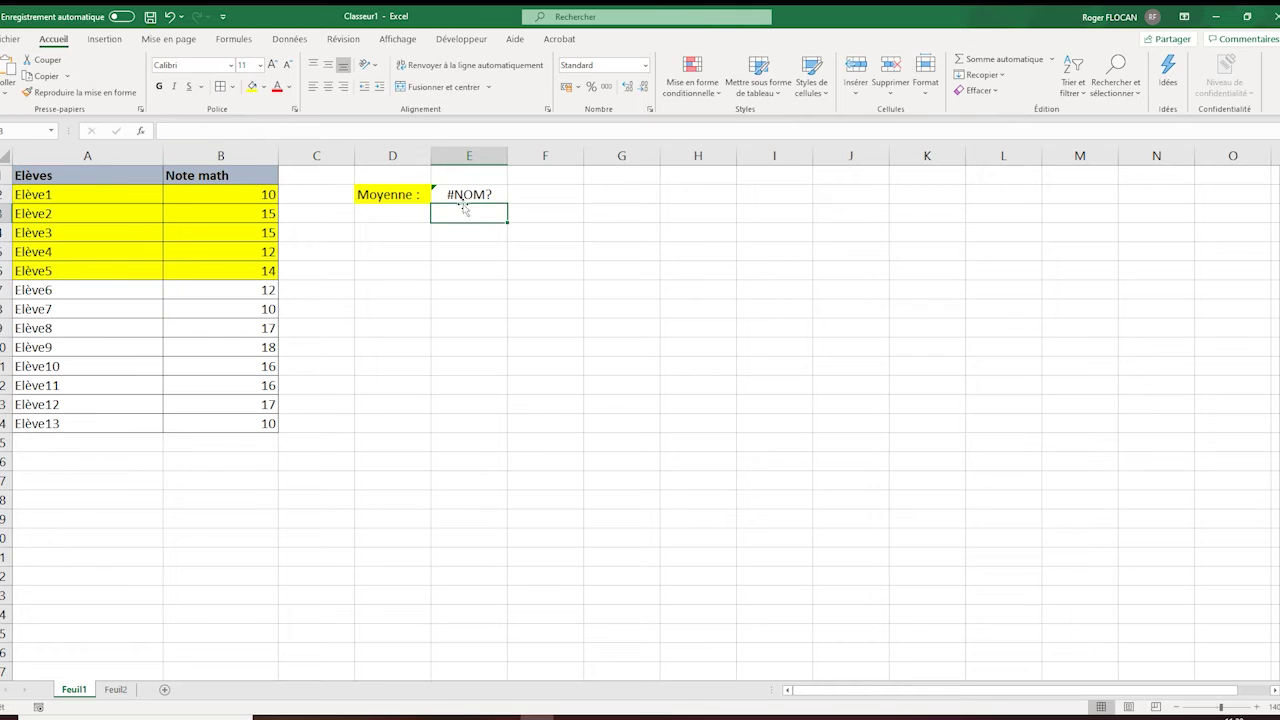
- Correct the formula in E2 to =MOYENNE(B:B) to average the whole column of math grades
{"action": "left_click", "coordinate": [222, 130]}
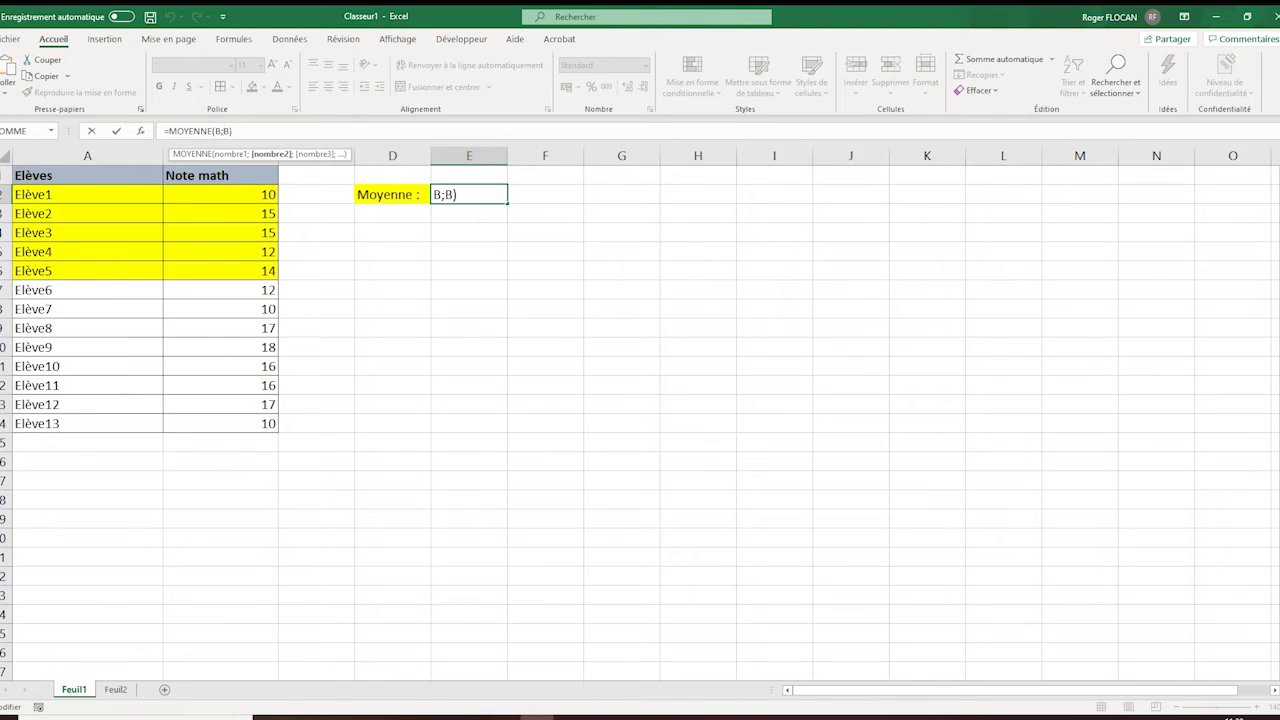
{"action": "key", "text": "Return"}
{"action": "left_click", "coordinate": [471, 194]}
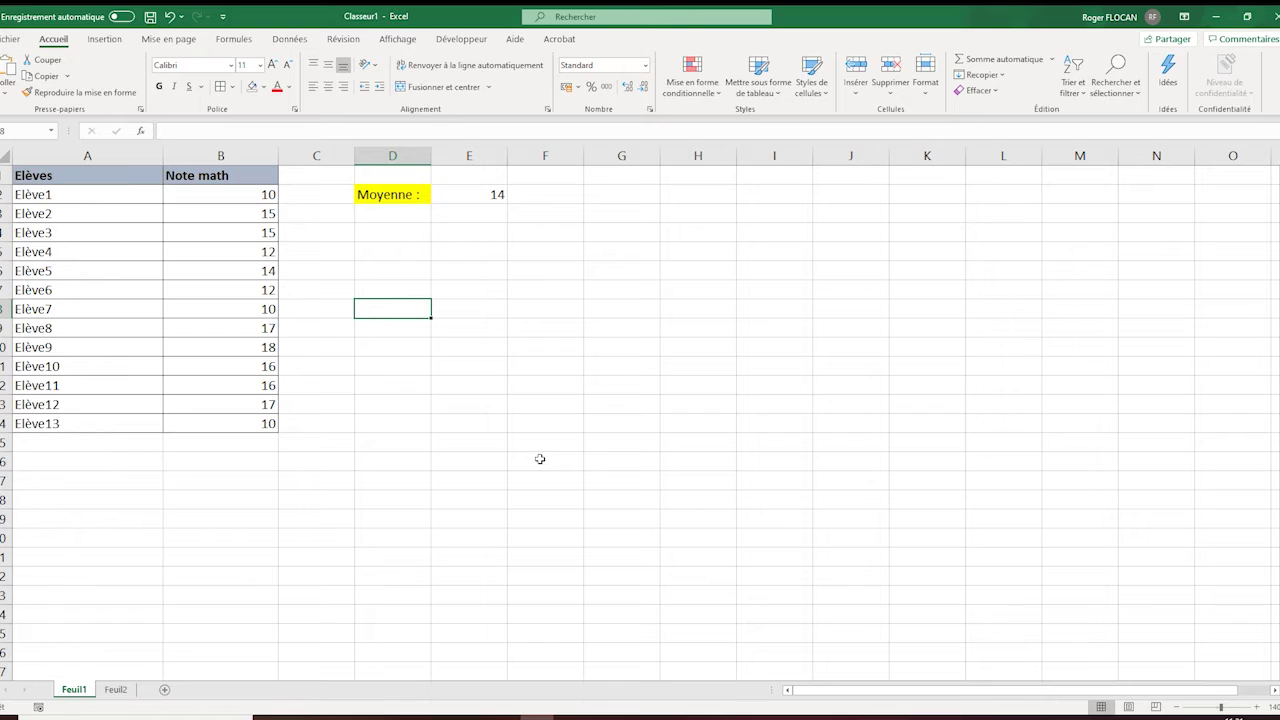
{"action": "left_click", "coordinate": [473, 196]}
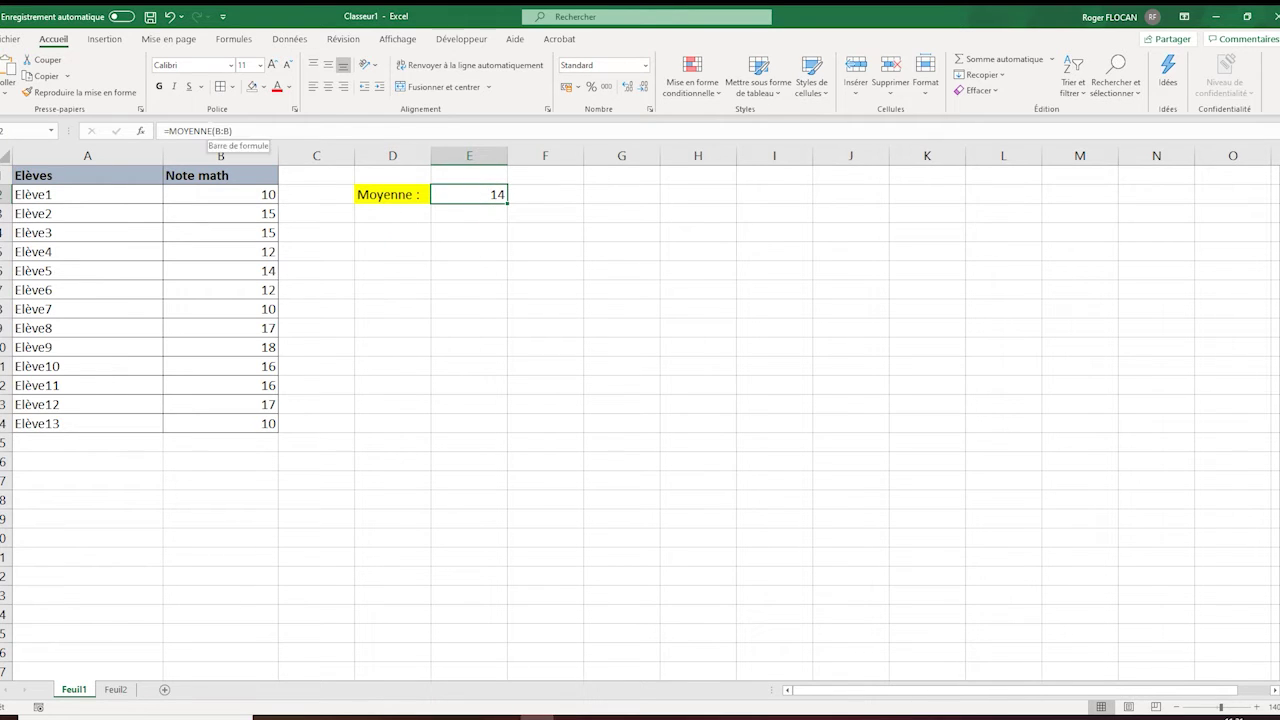
{"action": "left_click", "coordinate": [475, 195]}
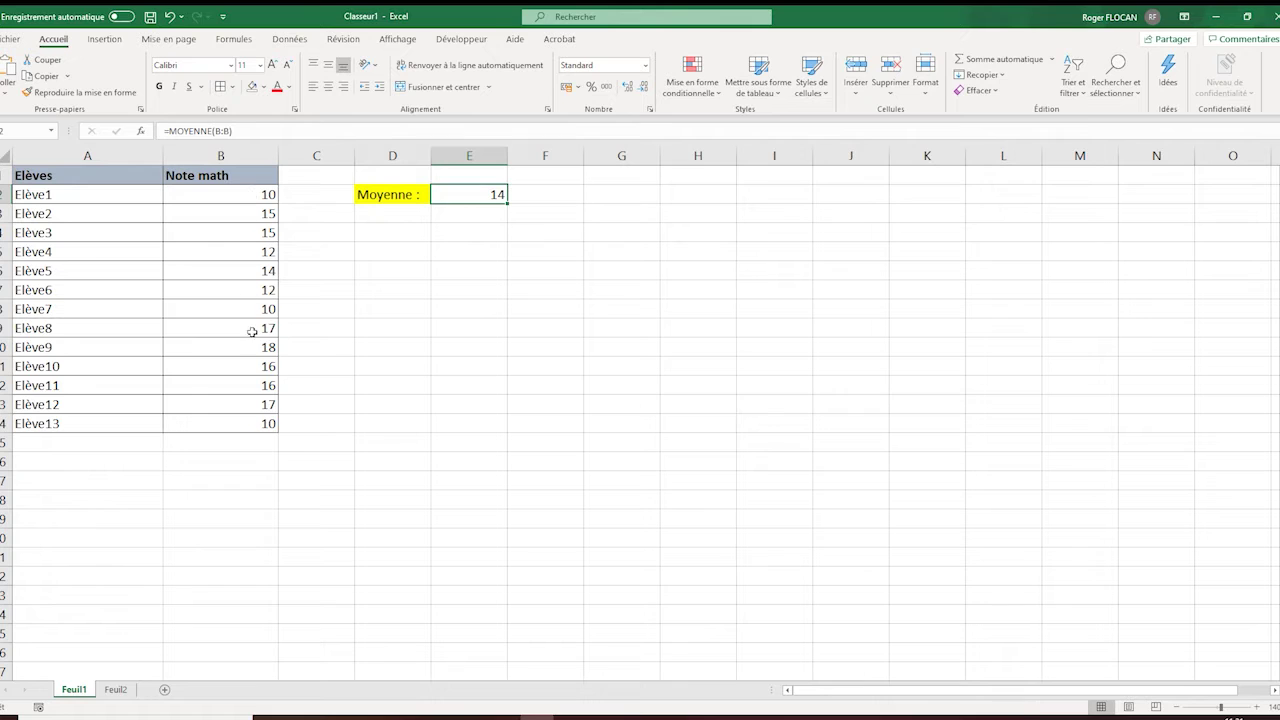
- Replace the whole-column reference in E2's MOYENNE formula with the grade range B2:B14
{"action": "left_click_drag", "start_coordinate": [248, 367], "coordinate": [247, 386]}
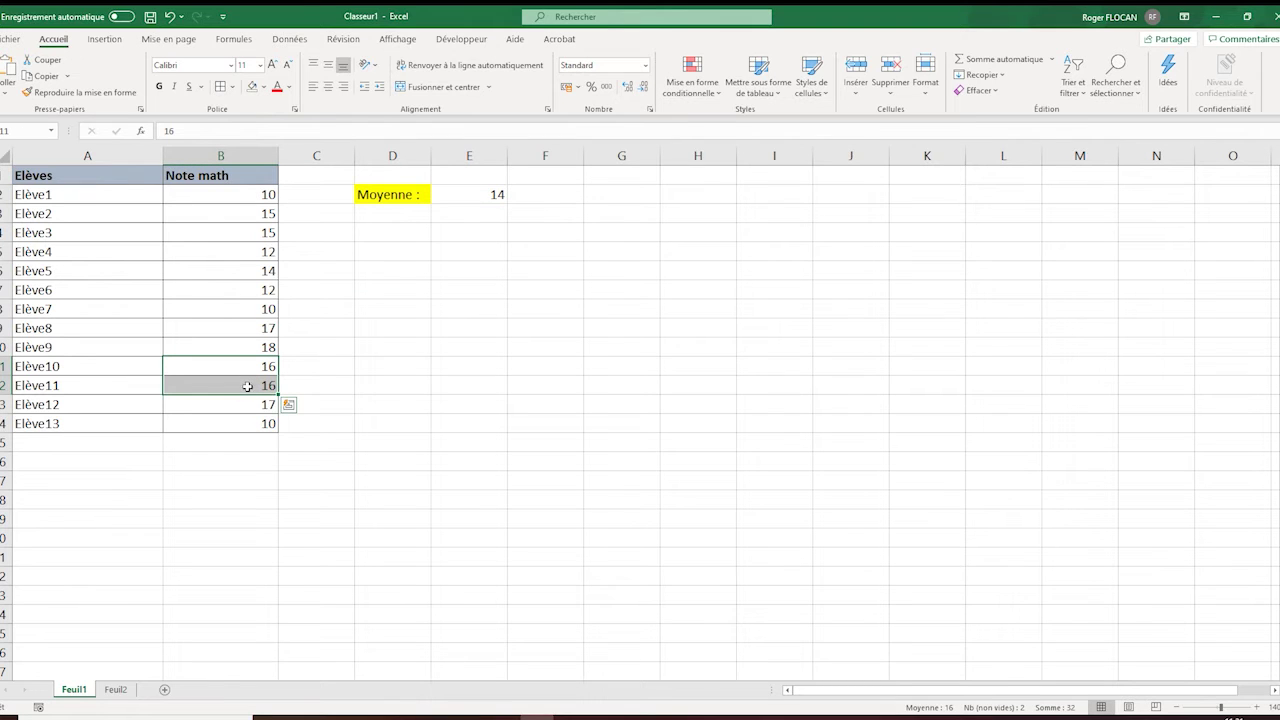
{"action": "left_click", "coordinate": [265, 194]}
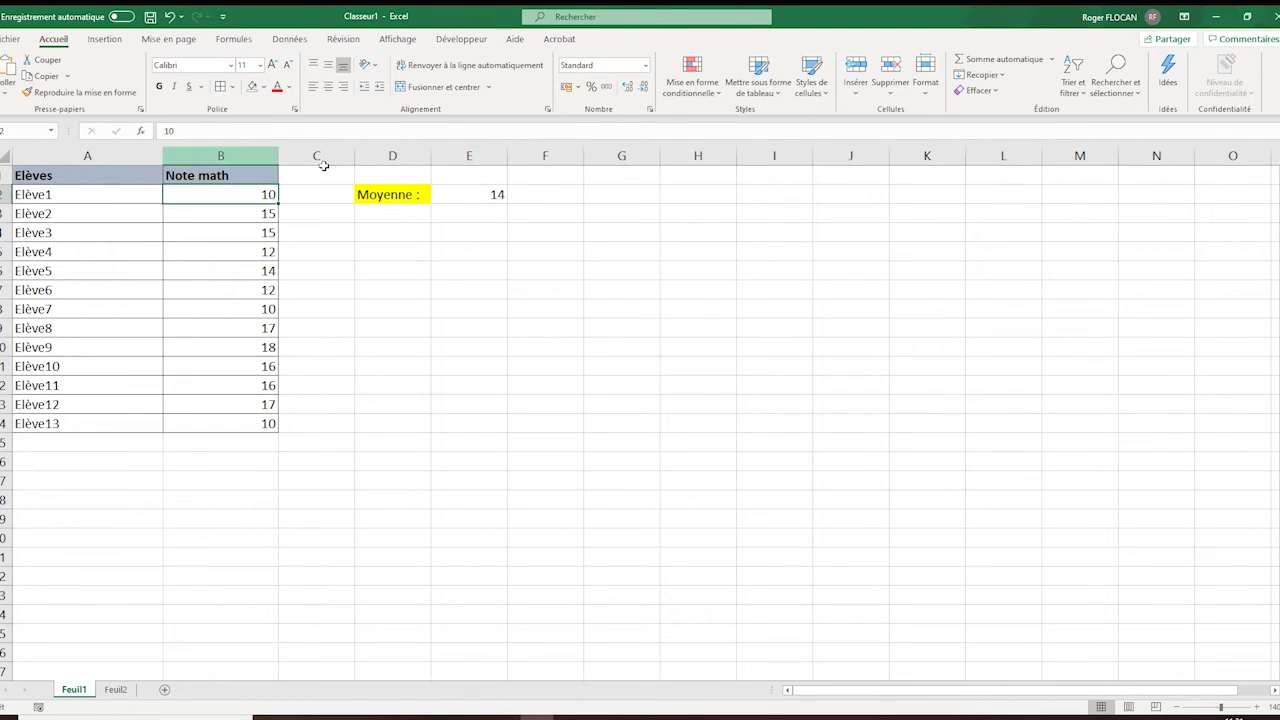
{"action": "left_click", "coordinate": [470, 194]}
{"action": "left_click", "coordinate": [218, 131]}
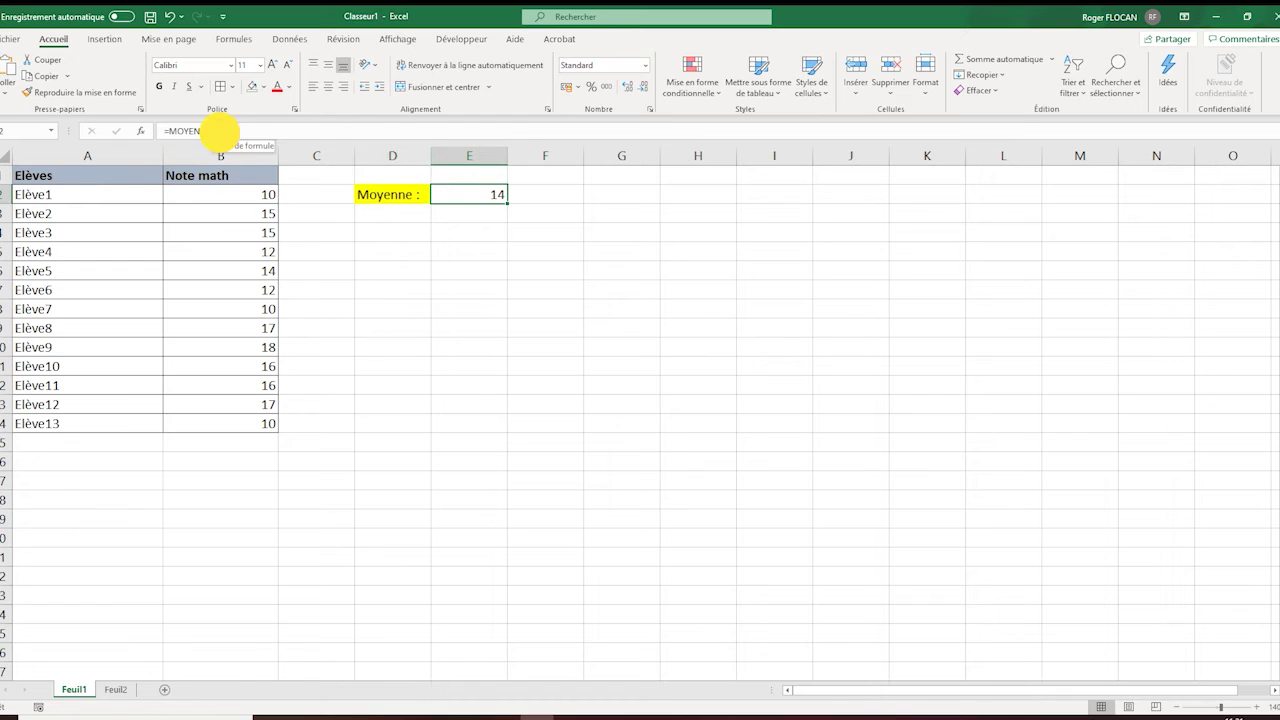
{"action": "double_click", "coordinate": [218, 131]}
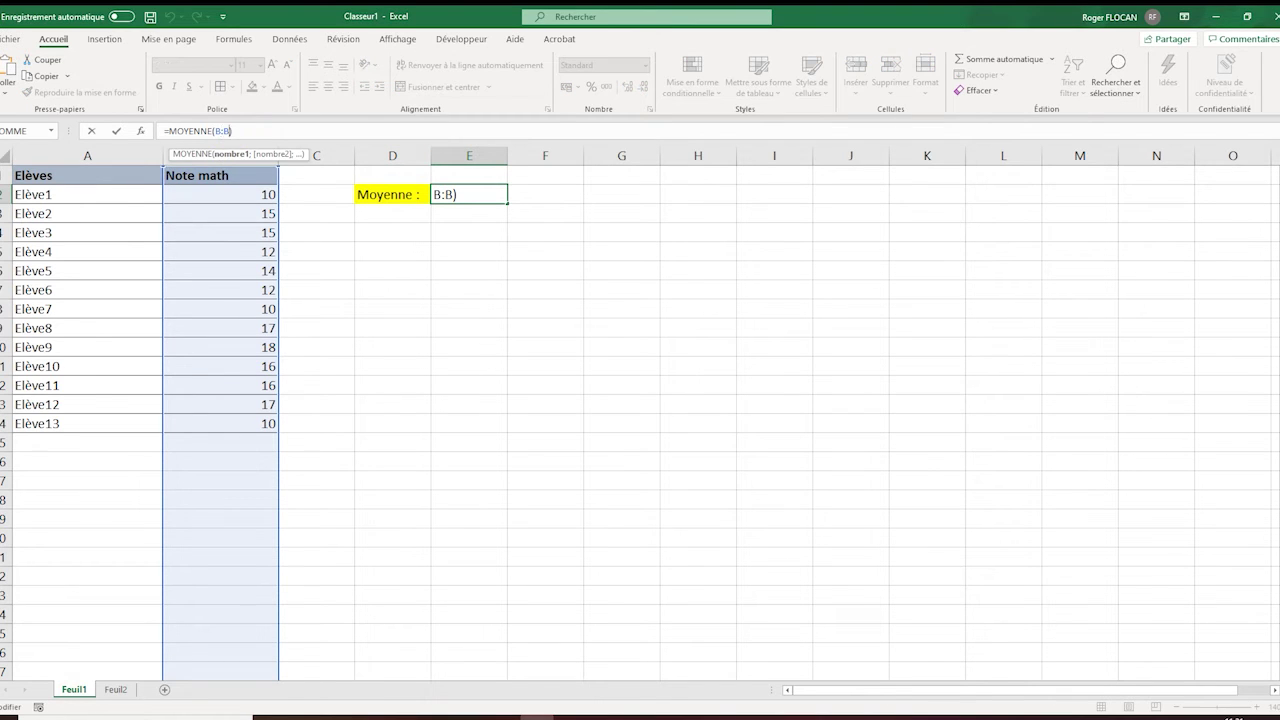
{"action": "key", "text": "Delete"}
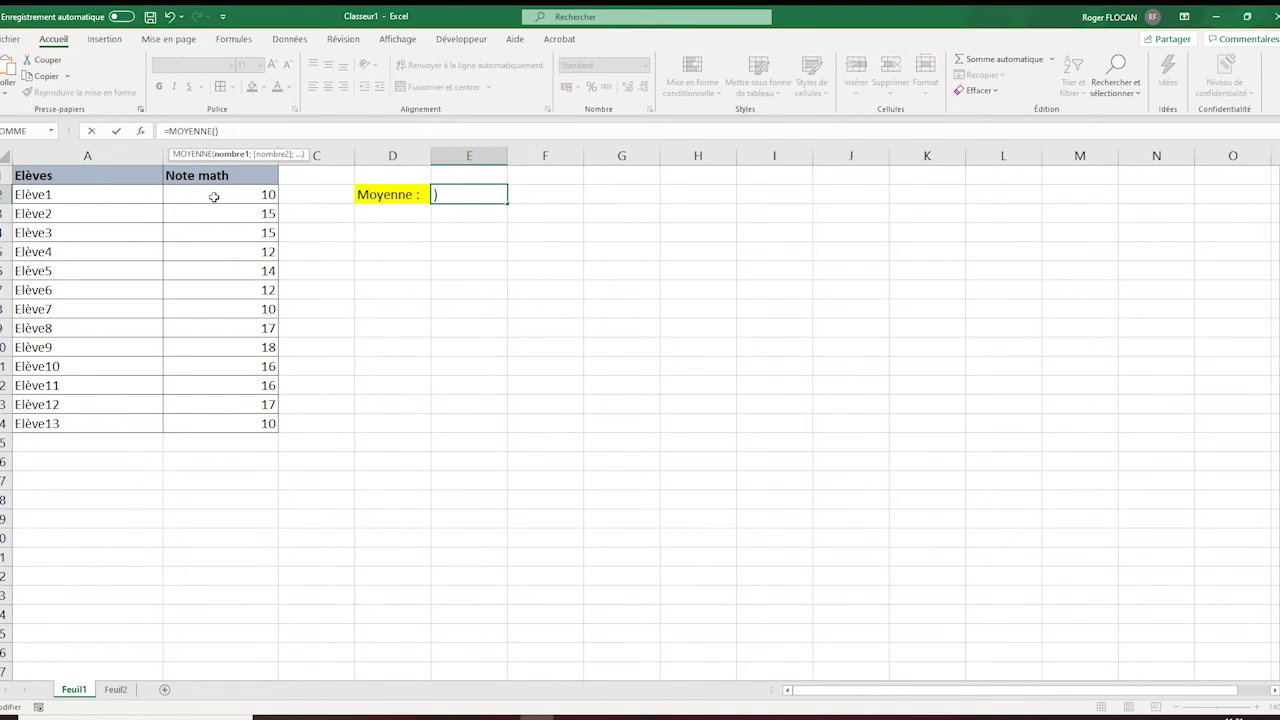
{"action": "left_click", "coordinate": [215, 198]}
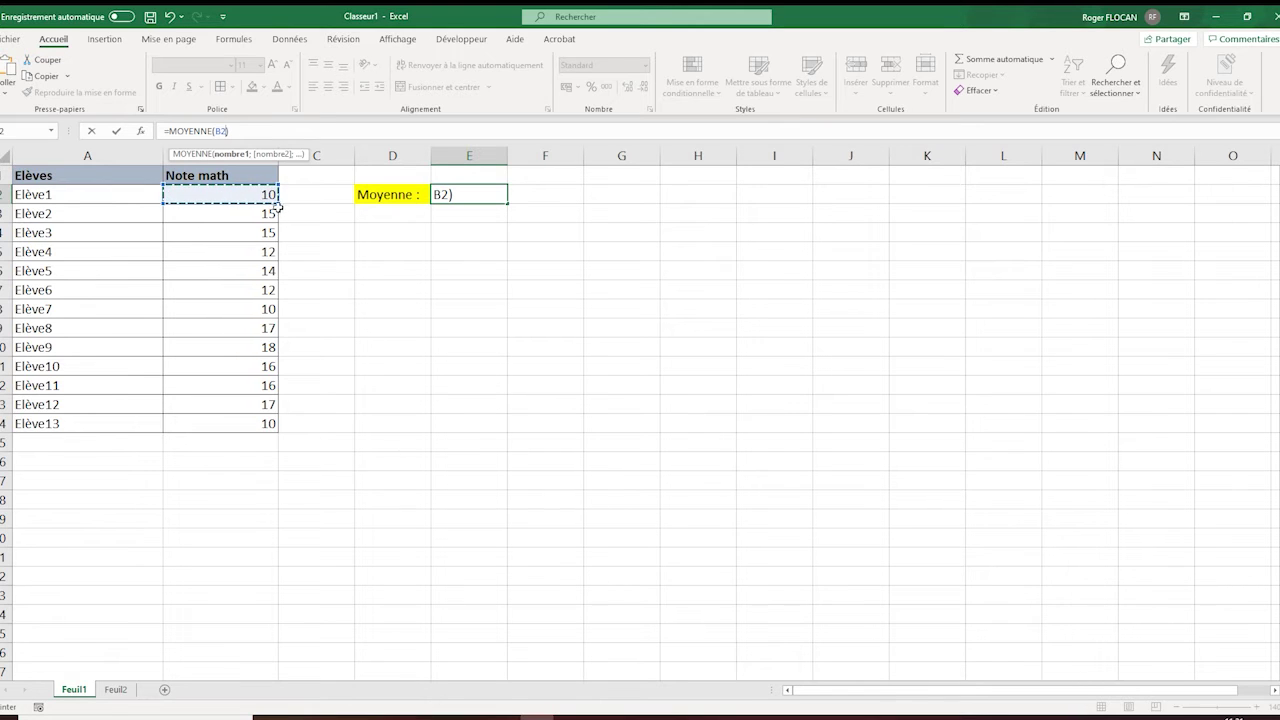
{"action": "left_click_drag", "start_coordinate": [270, 196], "coordinate": [270, 436]}
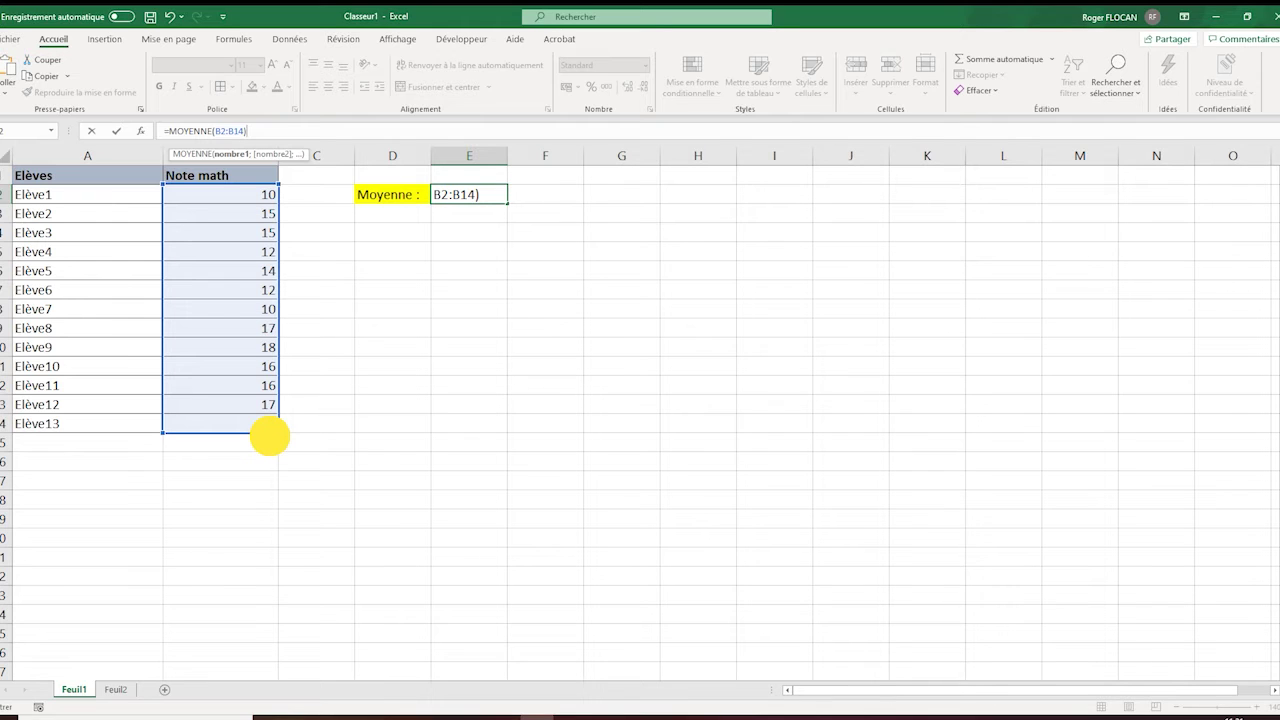
- Shrink the range in E2's MOYENNE formula to B2:B6, validate it and review the referenced cells
{"action": "left_click_drag", "start_coordinate": [270, 436], "coordinate": [276, 302]}
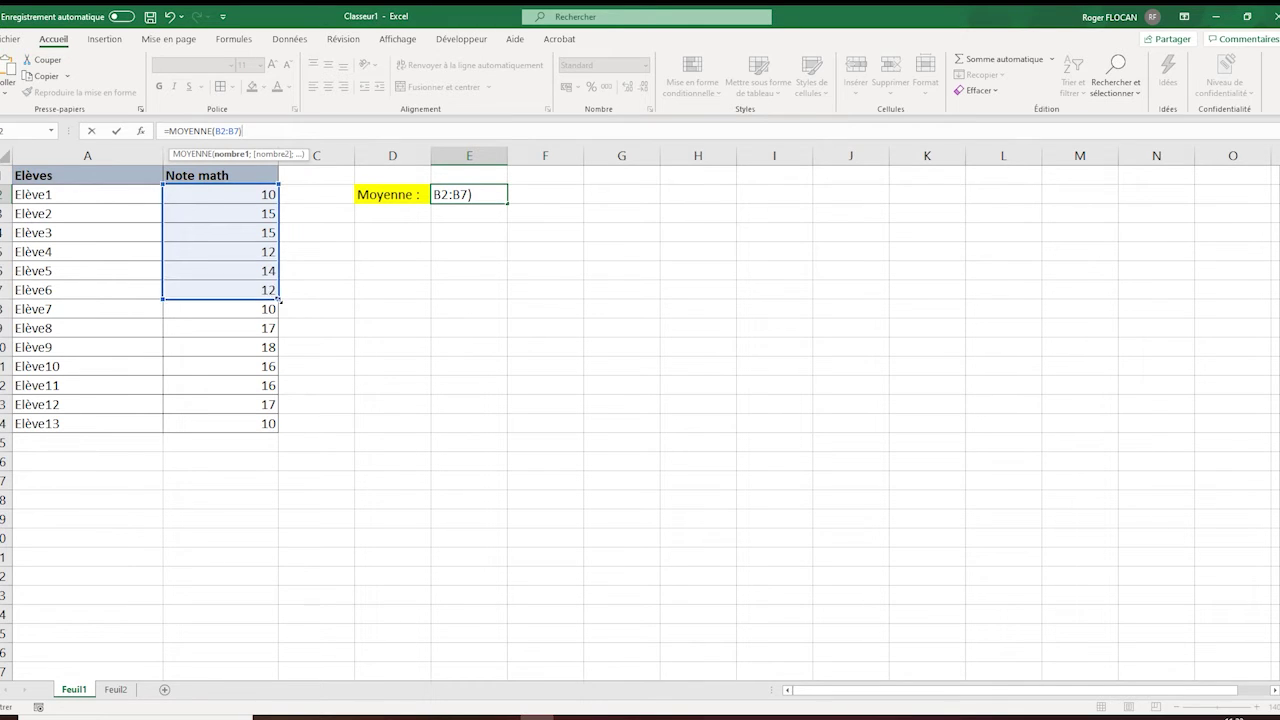
{"action": "left_click_drag", "start_coordinate": [278, 289], "coordinate": [280, 285]}
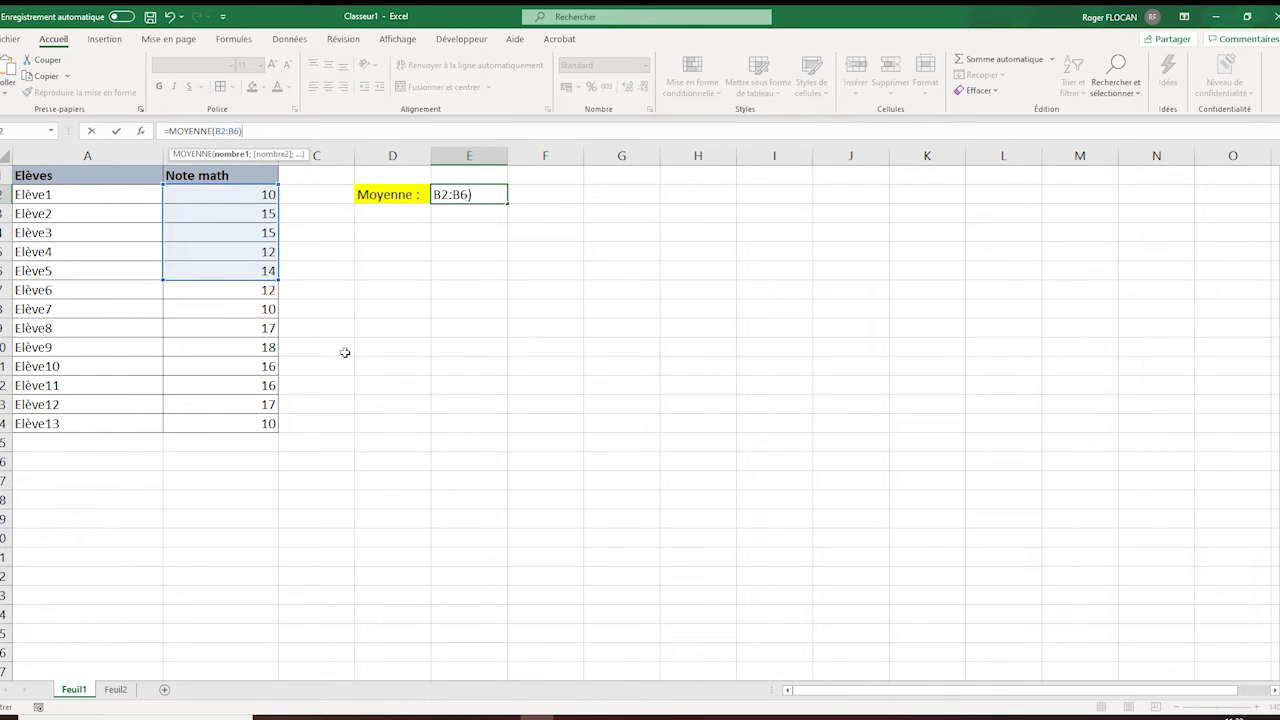
{"action": "key", "text": "Return"}
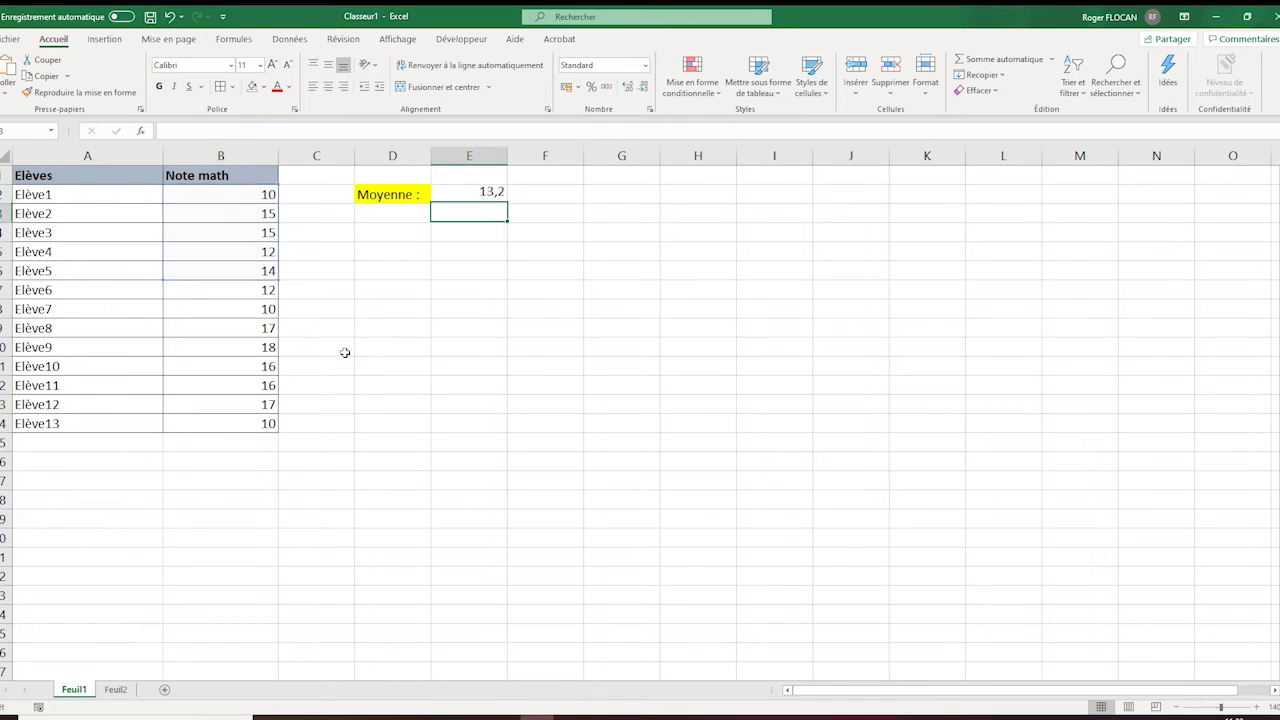
{"action": "left_click", "coordinate": [494, 196]}
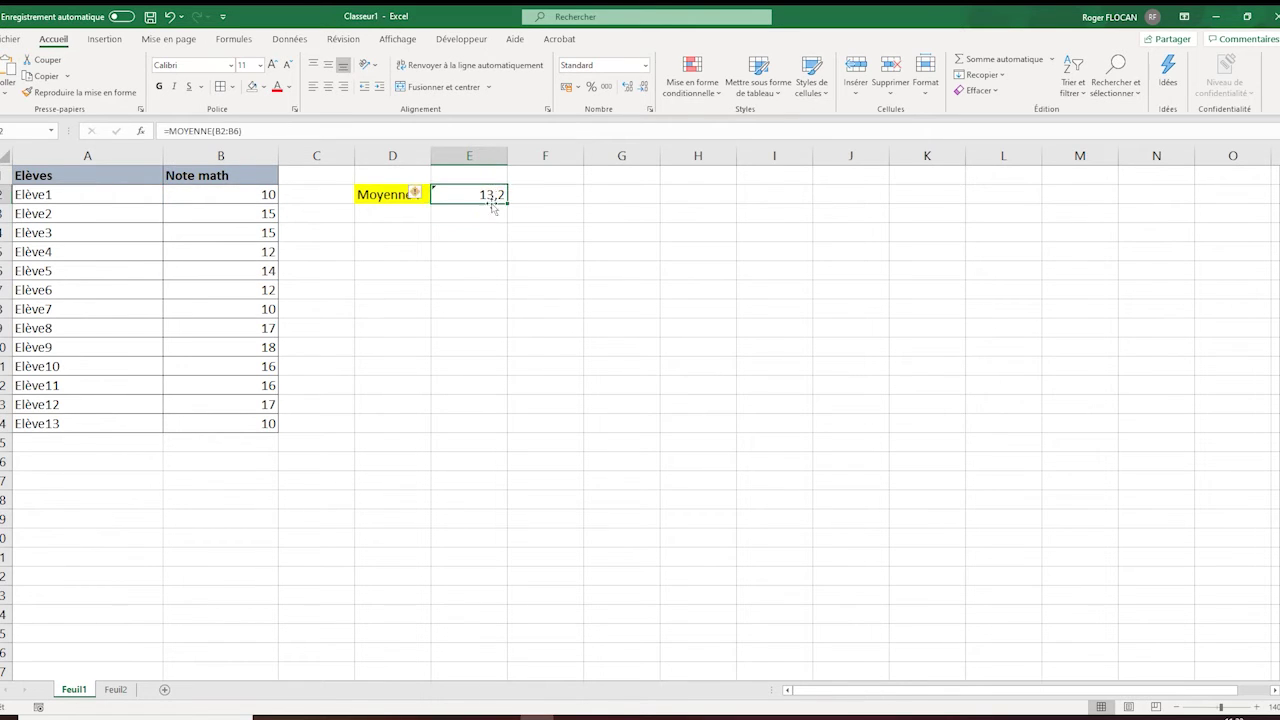
{"action": "left_click_drag", "start_coordinate": [389, 274], "coordinate": [388, 281]}
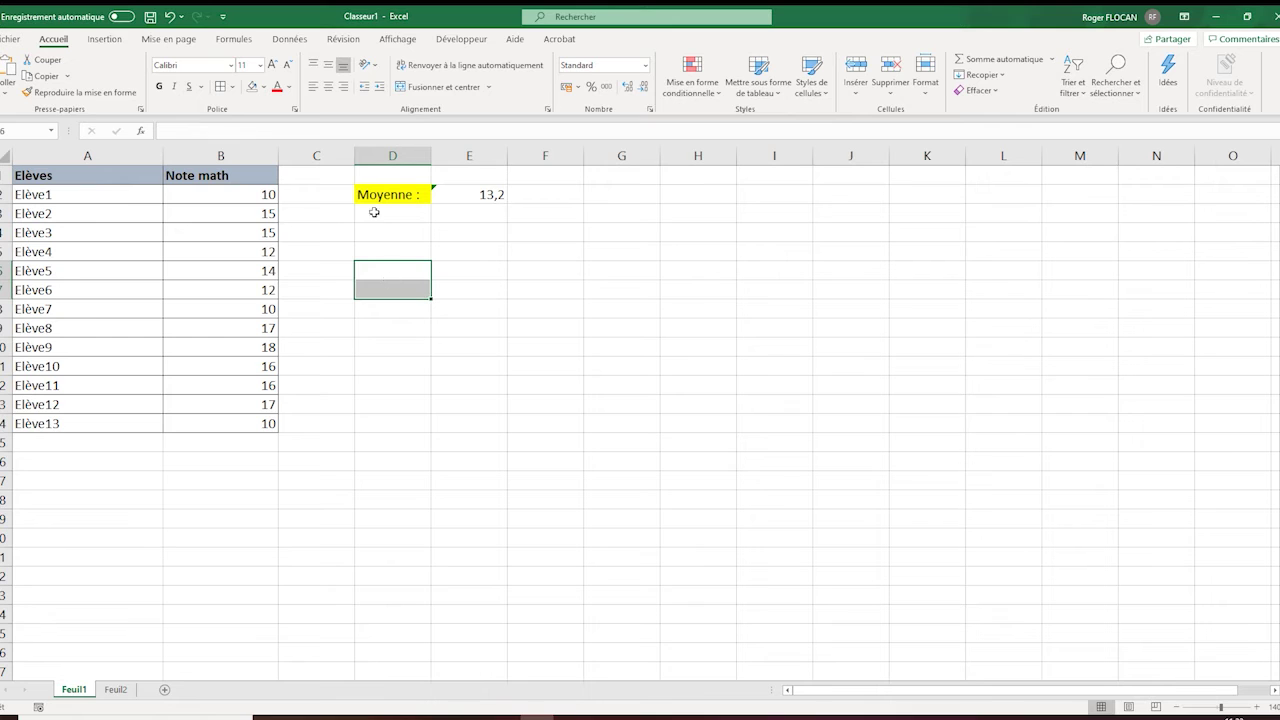
{"action": "left_click", "coordinate": [466, 194]}
{"action": "left_click", "coordinate": [268, 126]}
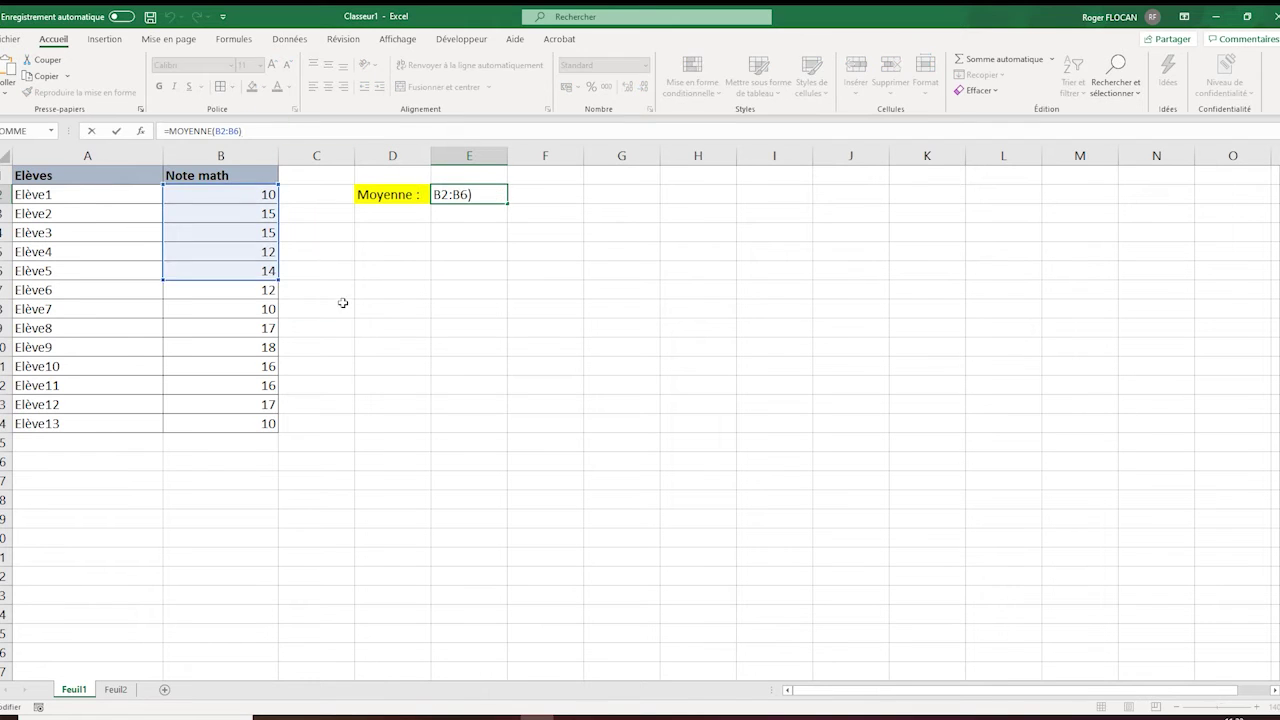
{"action": "left_click", "coordinate": [343, 306]}
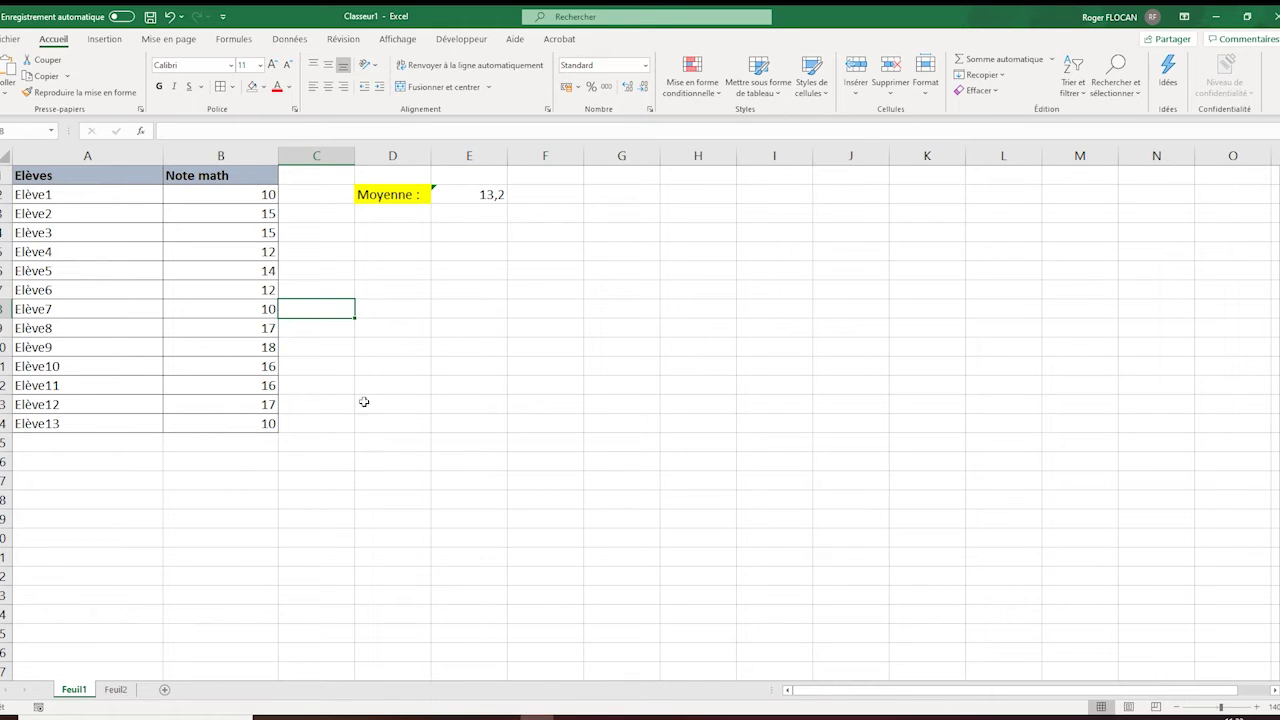
- Fill the Elève2 and Elève4 rows of the grade table with standard orange
{"action": "left_click_drag", "start_coordinate": [109, 214], "coordinate": [229, 214]}
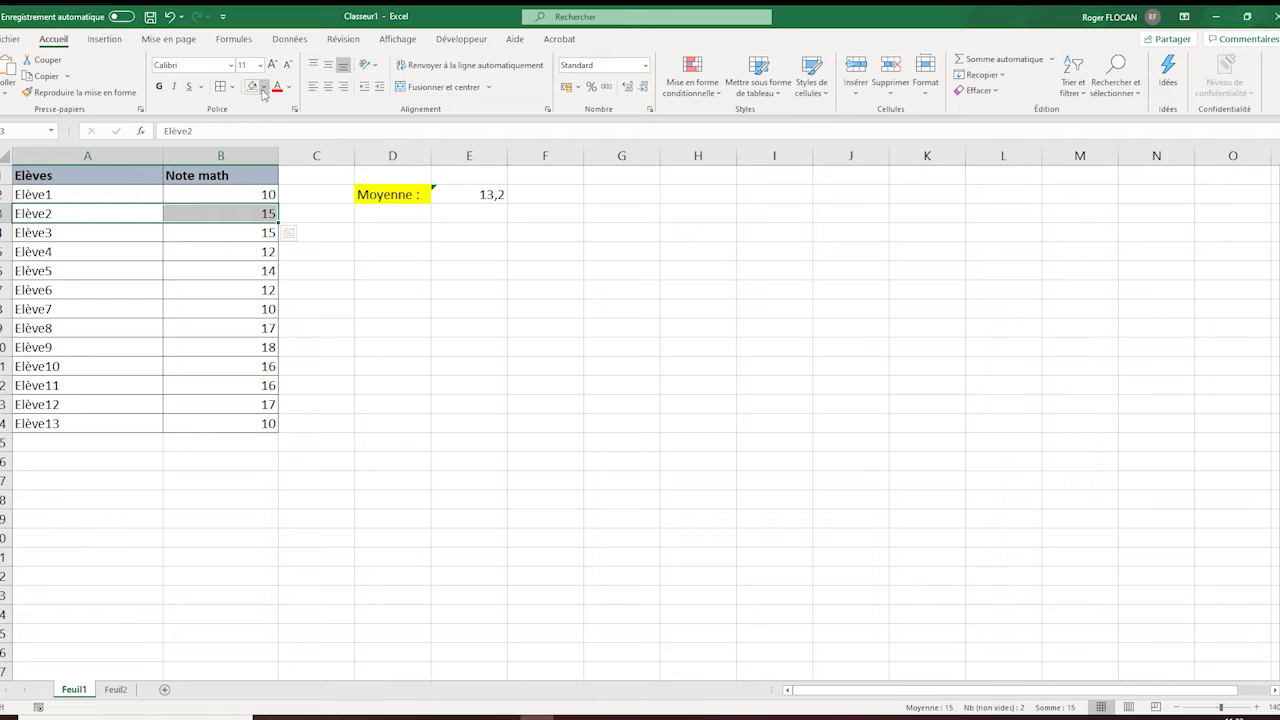
{"action": "left_click", "coordinate": [263, 87]}
{"action": "left_click", "coordinate": [263, 150]}
{"action": "left_click", "coordinate": [263, 87]}
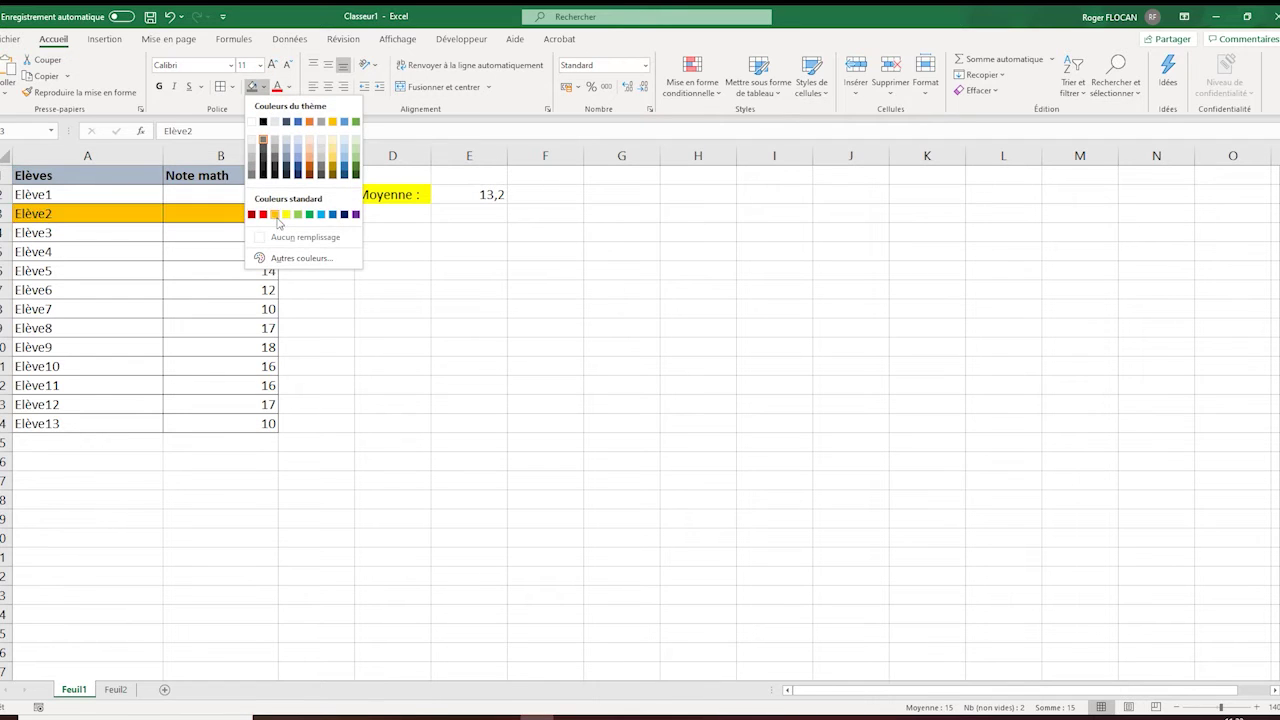
{"action": "left_click", "coordinate": [274, 214]}
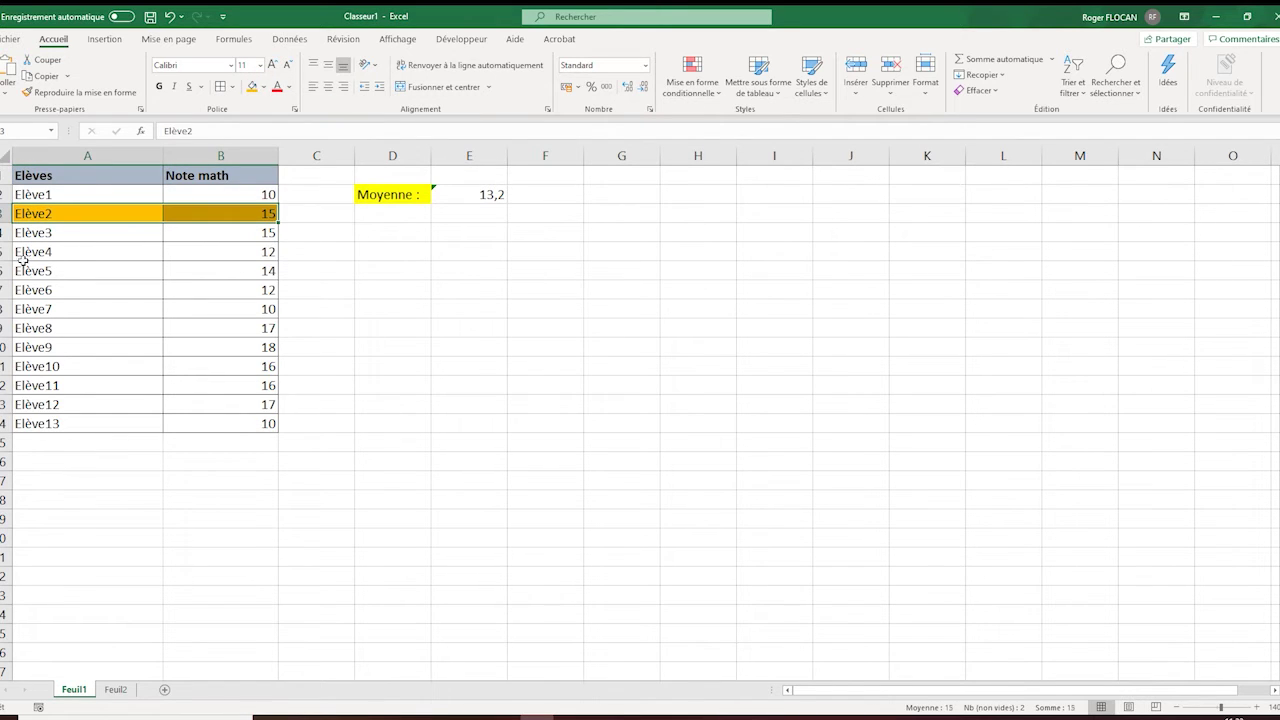
{"action": "left_click_drag", "start_coordinate": [30, 252], "coordinate": [166, 252]}
{"action": "key", "text": "F4"}
- Apply the same orange fill to the Elève6, Elève11 and Elève8 rows
{"action": "left_click_drag", "start_coordinate": [40, 290], "coordinate": [221, 290]}
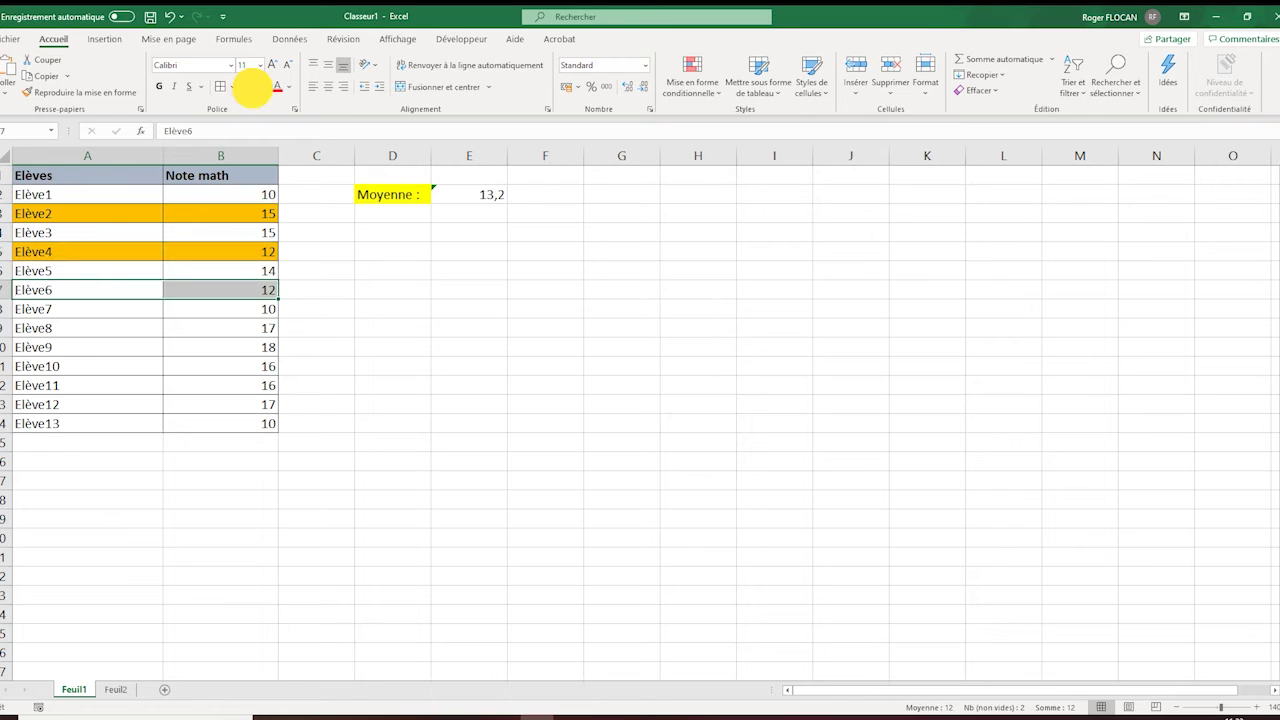
{"action": "left_click", "coordinate": [252, 87]}
{"action": "left_click_drag", "start_coordinate": [40, 385], "coordinate": [221, 385]}
{"action": "left_click", "coordinate": [257, 86]}
{"action": "left_click", "coordinate": [103, 338]}
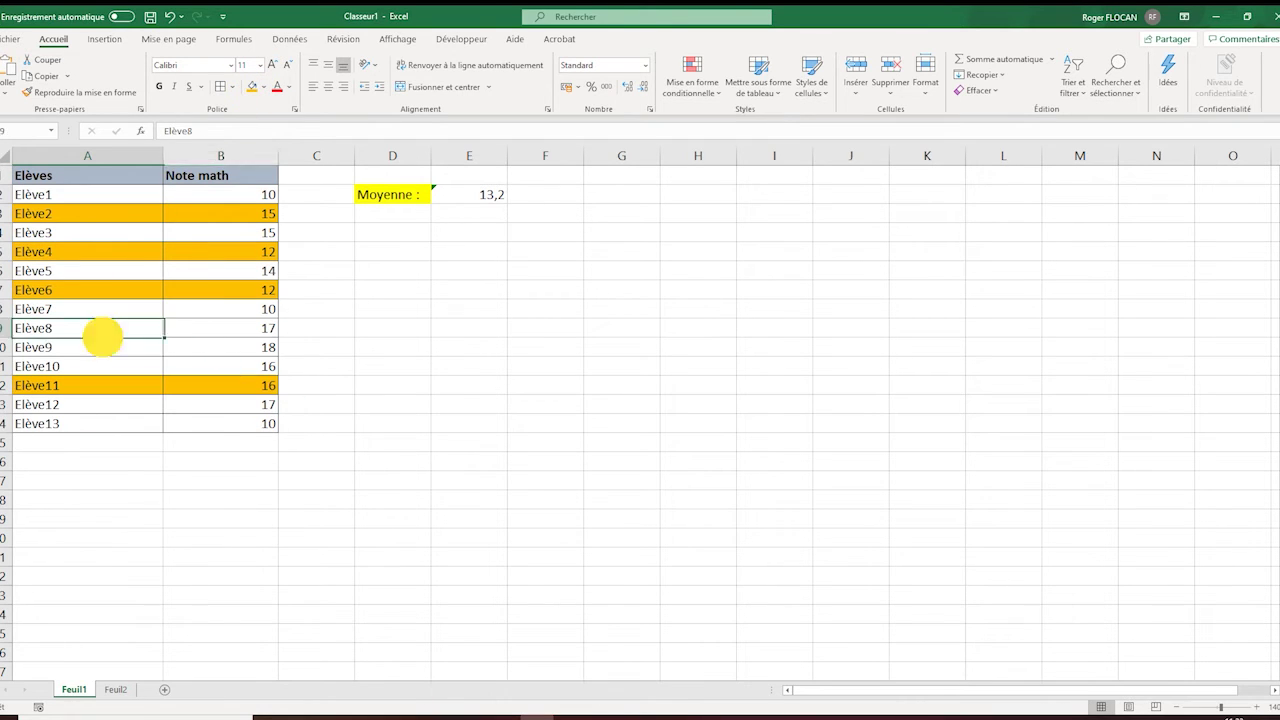
{"action": "left_click_drag", "start_coordinate": [103, 338], "coordinate": [245, 338]}
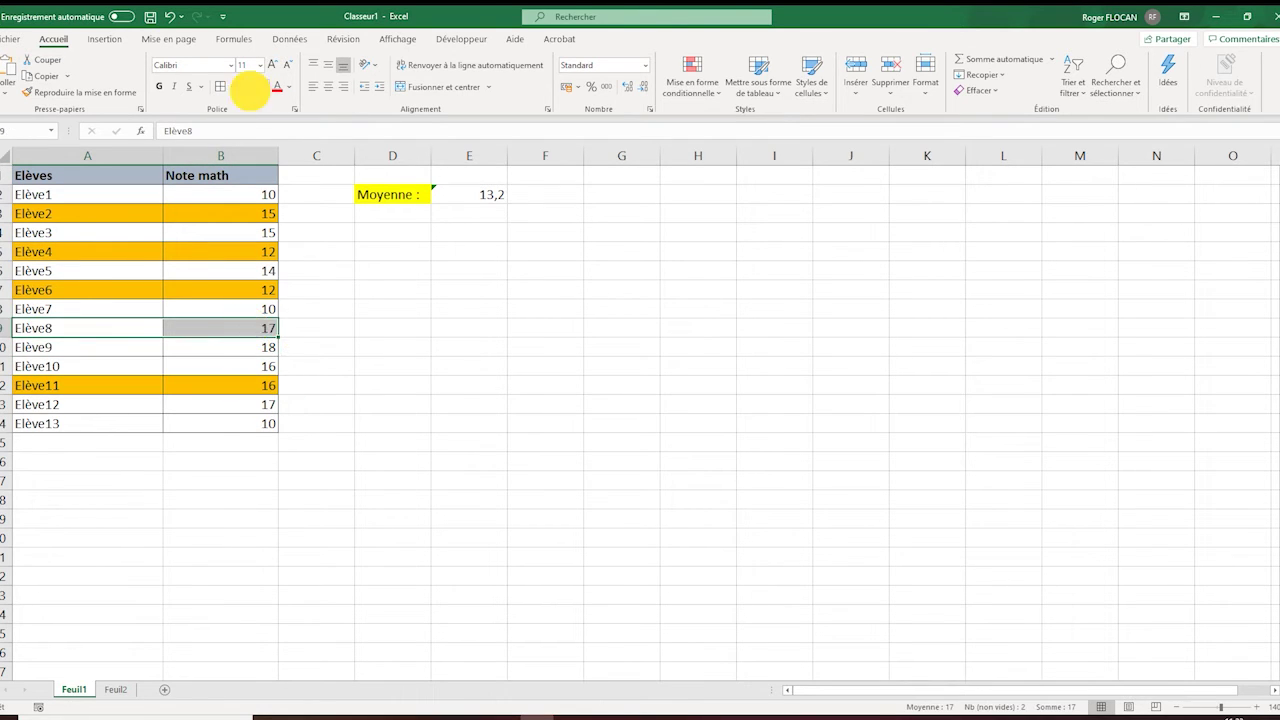
{"action": "left_click", "coordinate": [252, 87]}
- Replace the B2:B6 range in E2's MOYENNE formula with the separate cells B3;B5
{"action": "left_click", "coordinate": [478, 190]}
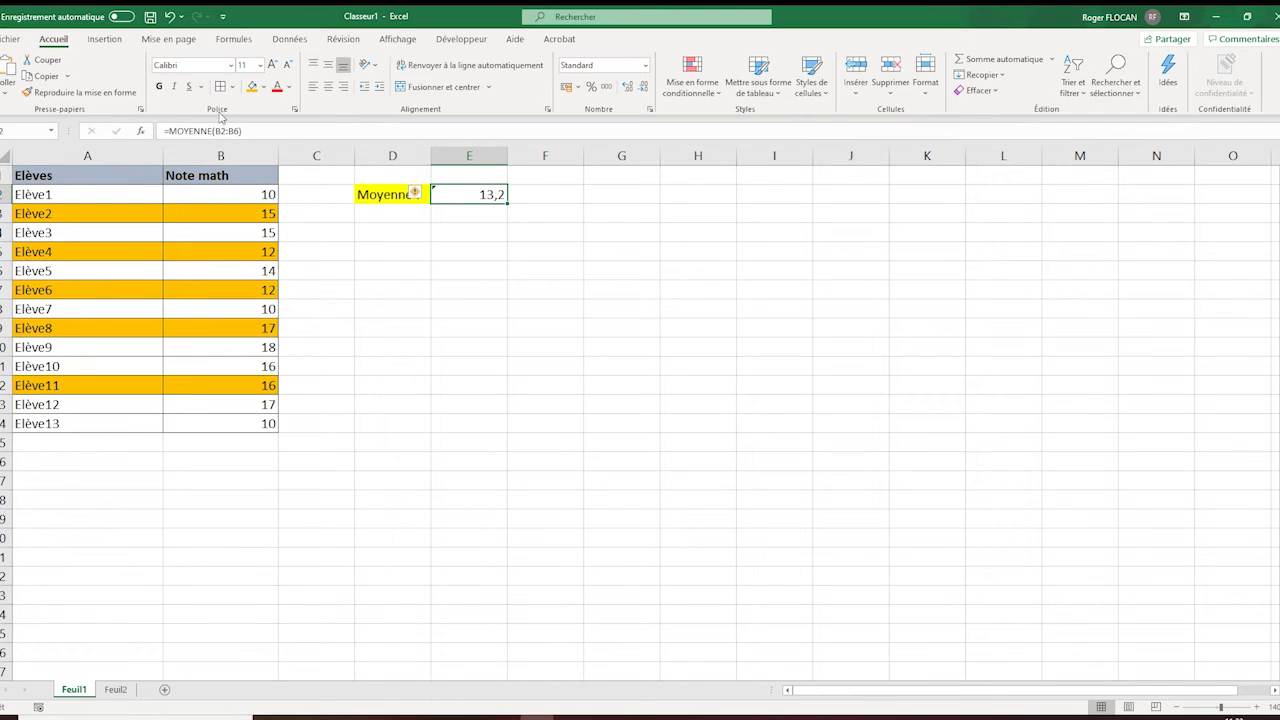
{"action": "left_click", "coordinate": [223, 128]}
{"action": "left_click", "coordinate": [228, 128]}
{"action": "left_click", "coordinate": [237, 130]}
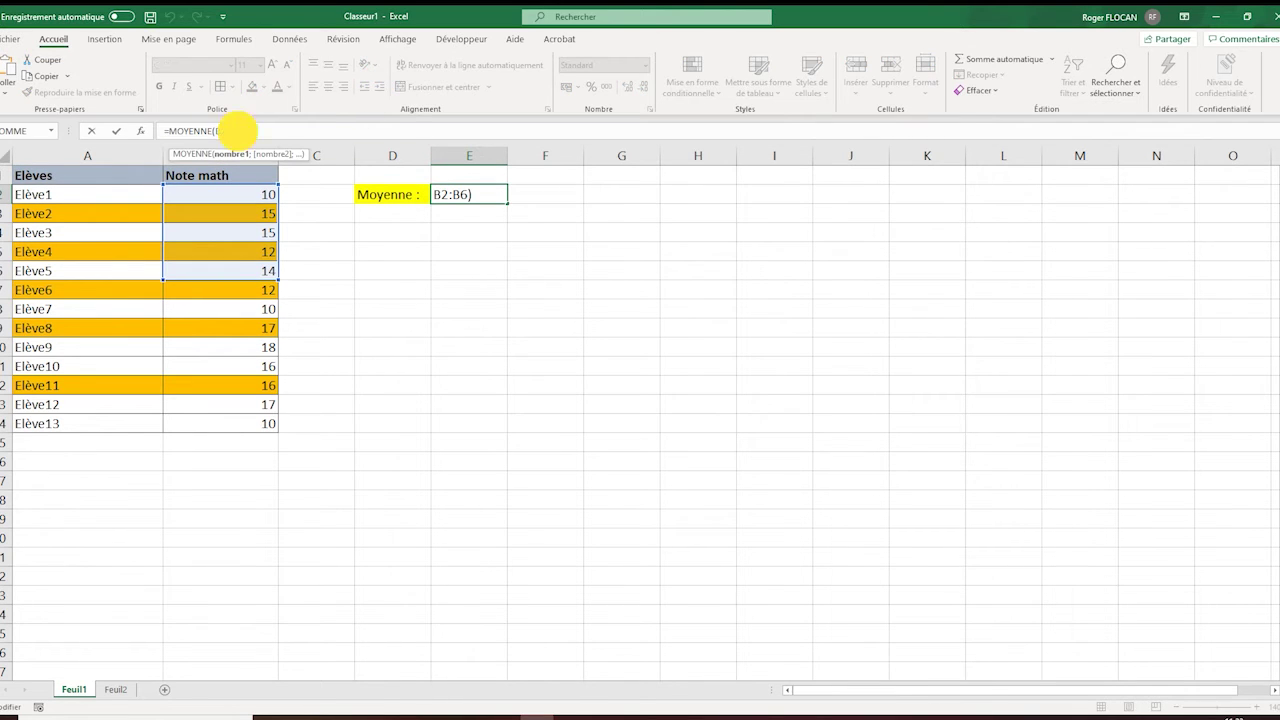
{"action": "key", "text": "BackSpace"}
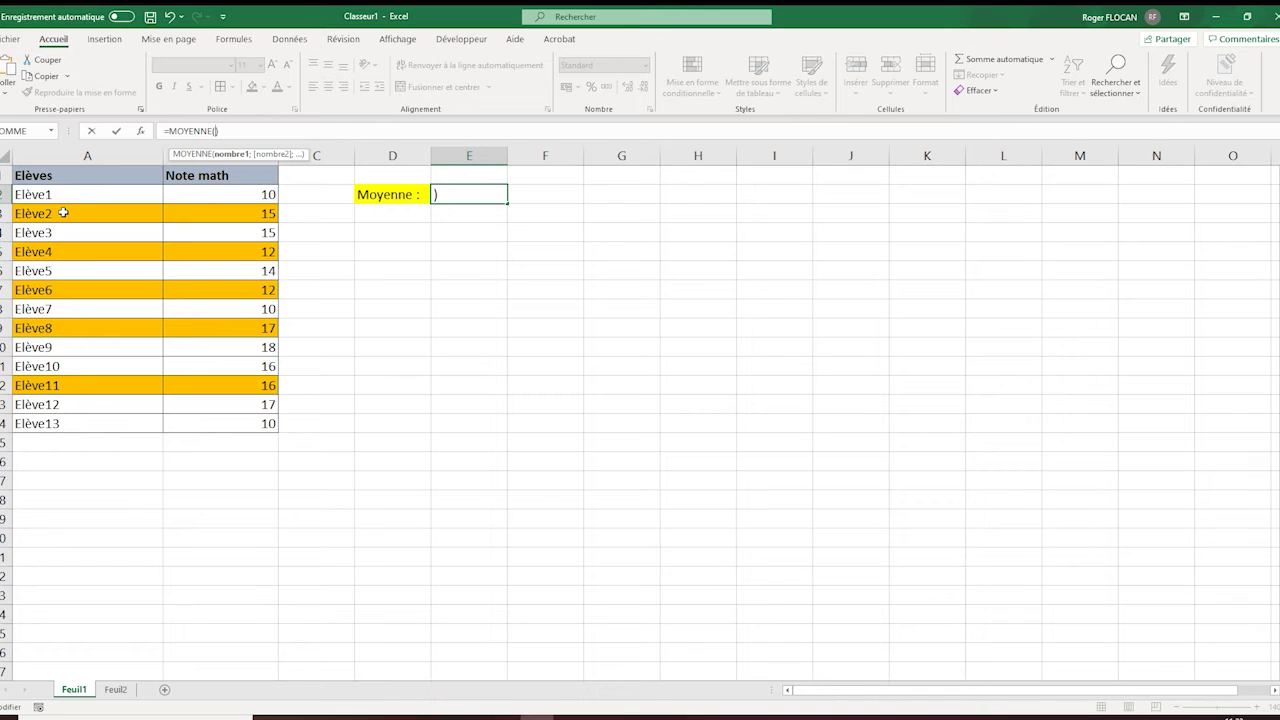
{"action": "left_click", "coordinate": [260, 213]}
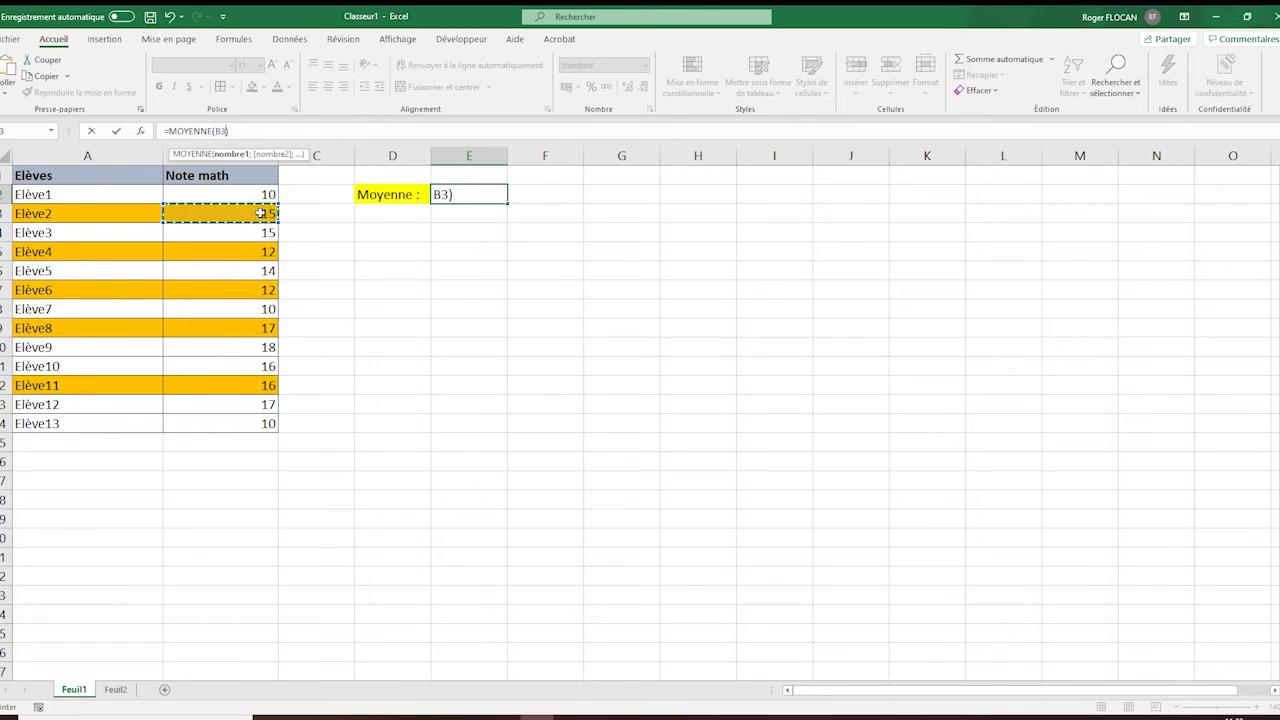
{"action": "type", "text": ";"}
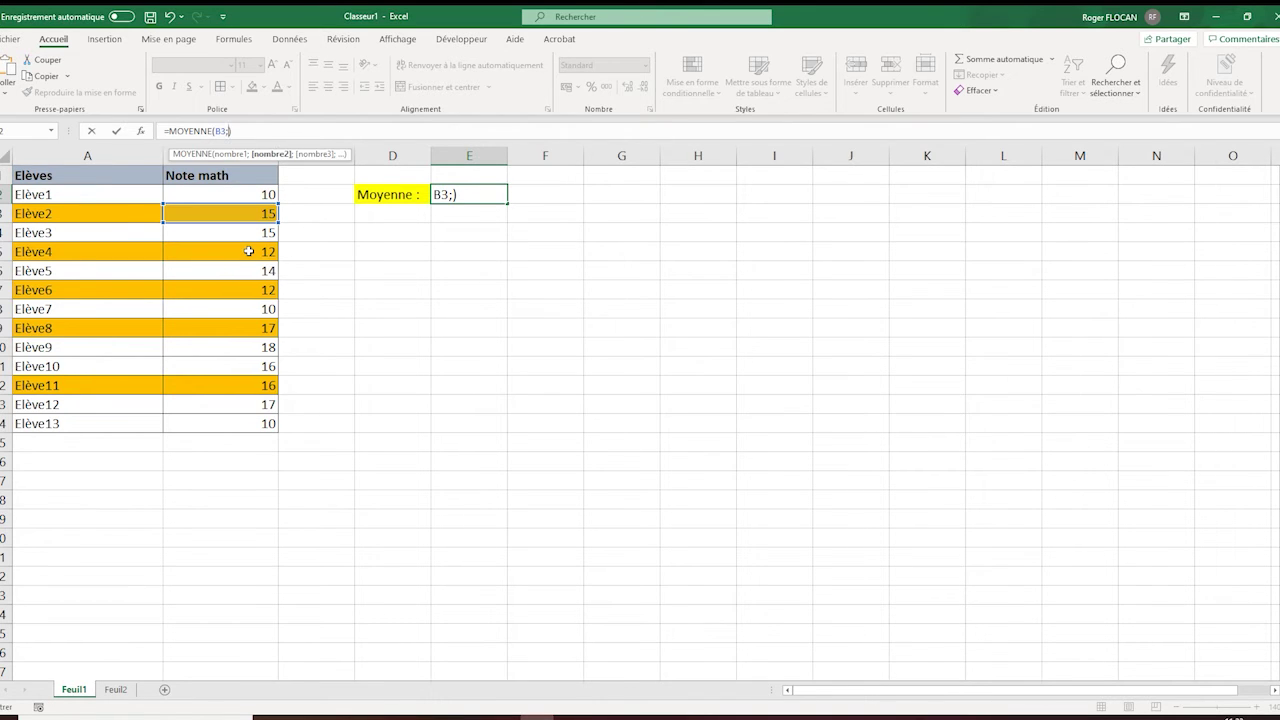
{"action": "left_click", "coordinate": [249, 251]}
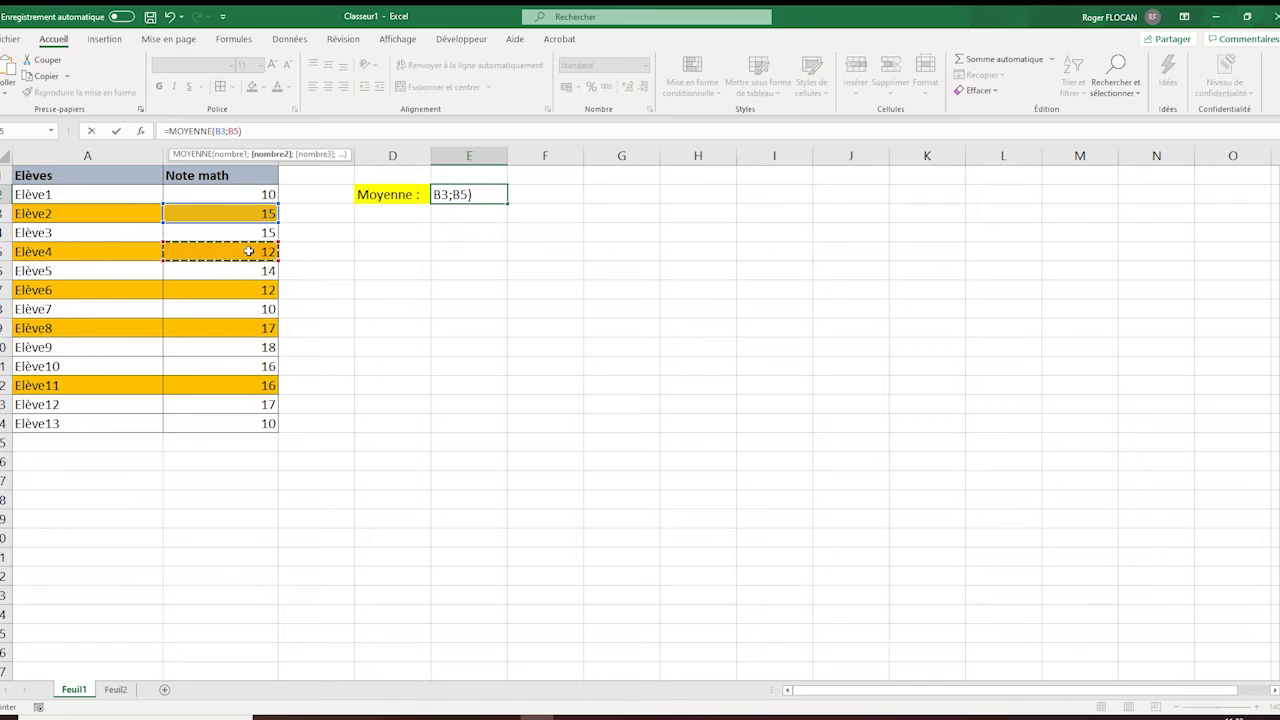
- Add B7, B9 and B12 to E2's formula, separated by semicolons, and validate =MOYENNE(B3;B5;B7;B9;B12)
{"action": "type", "text": ";"}
{"action": "left_click", "coordinate": [253, 290]}
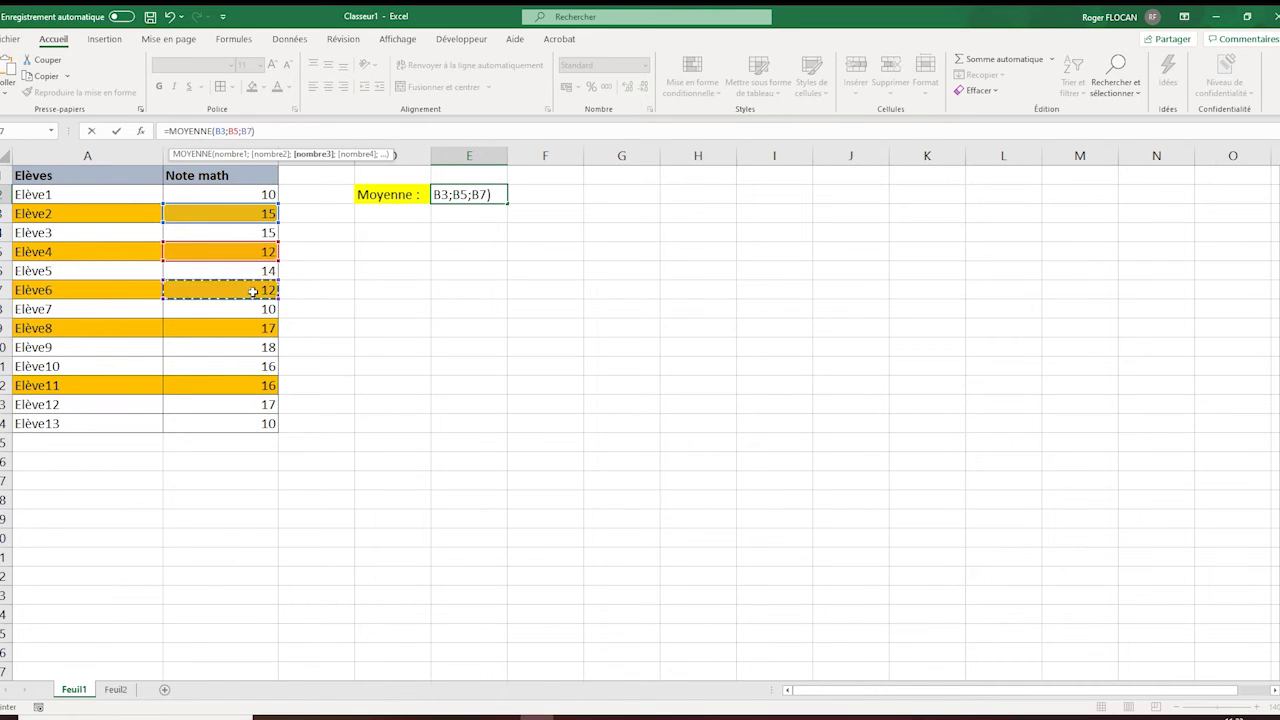
{"action": "type", "text": ";"}
{"action": "left_click", "coordinate": [250, 330]}
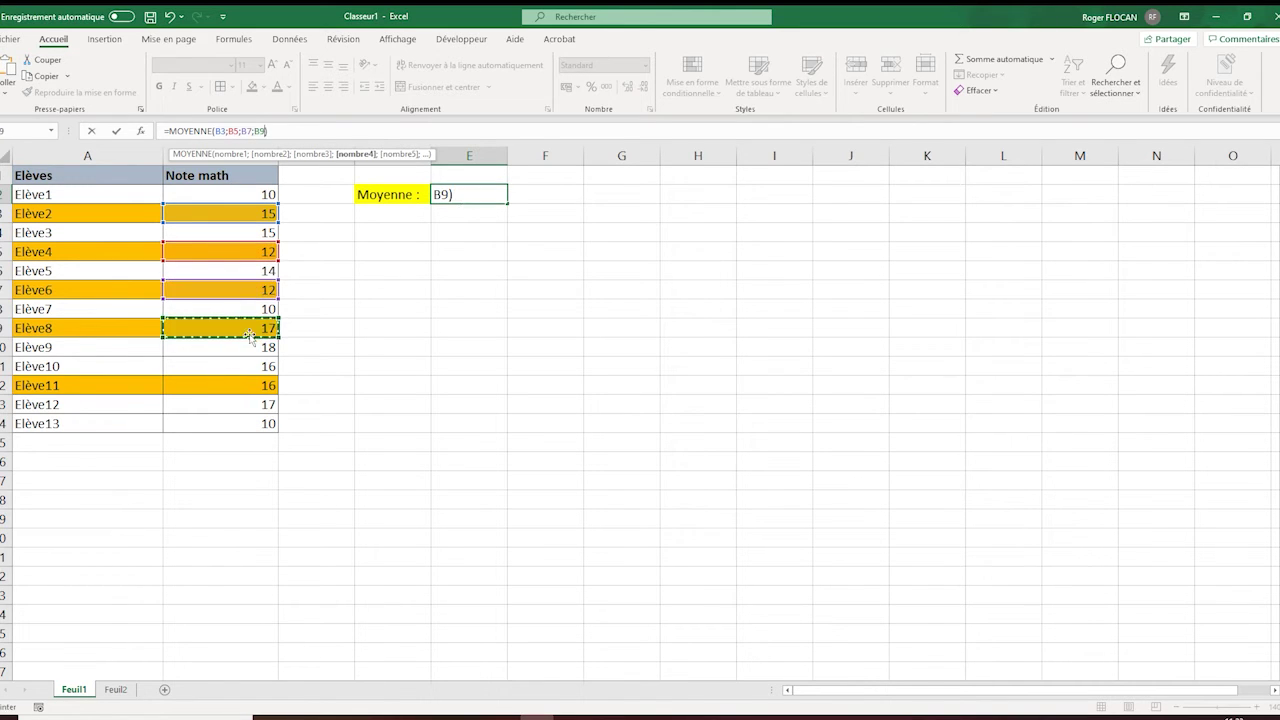
{"action": "type", "text": ";"}
{"action": "left_click", "coordinate": [253, 385]}
{"action": "type", "text": ";"}
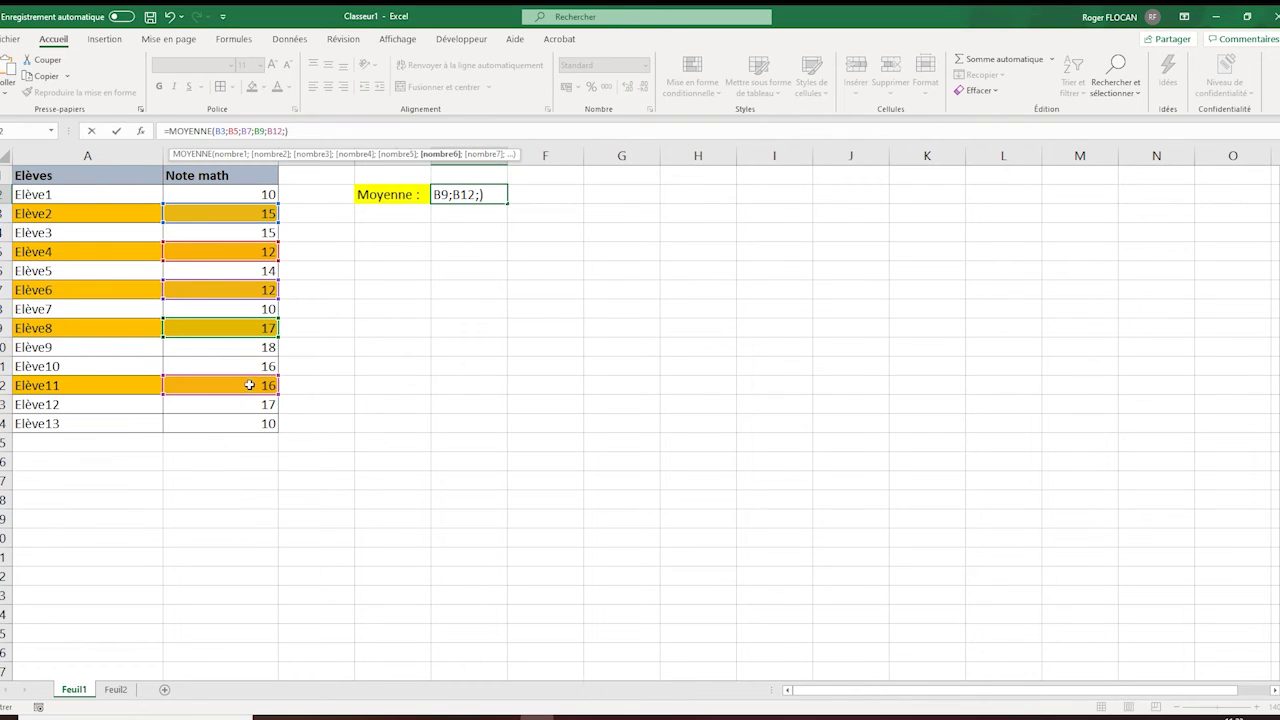
{"action": "key", "text": "BackSpace"}
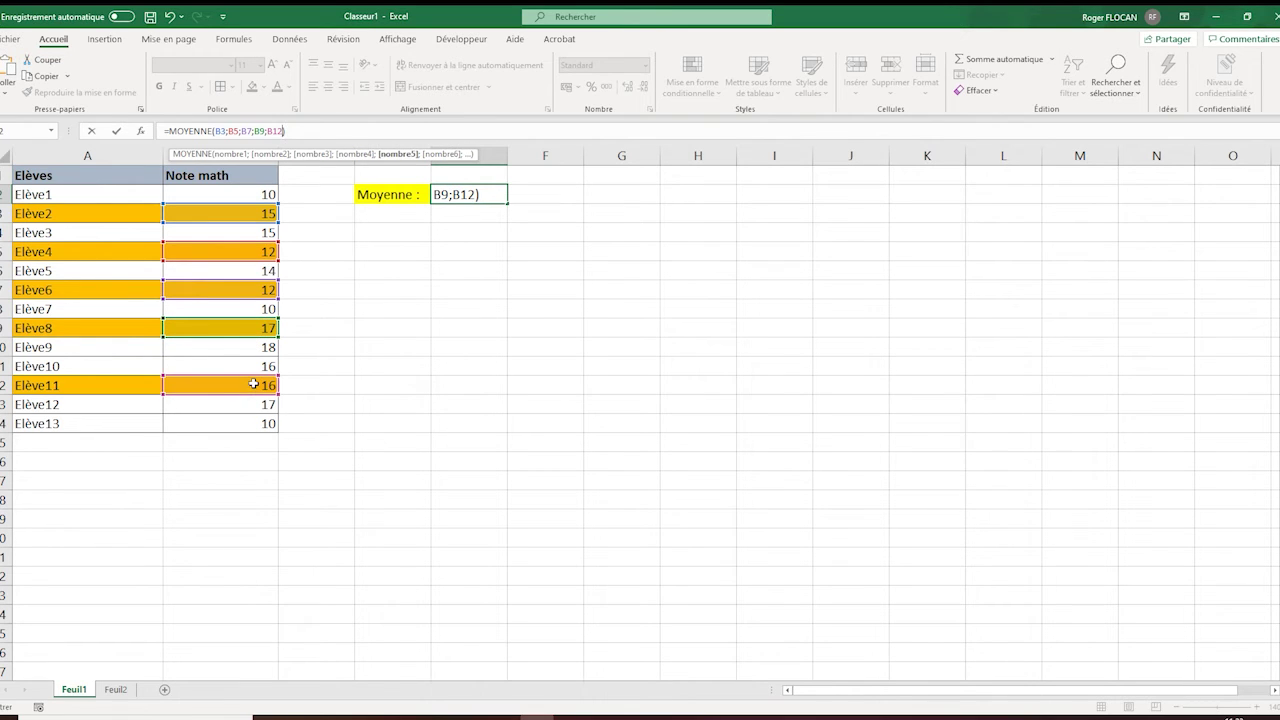
{"action": "key", "text": "Return"}
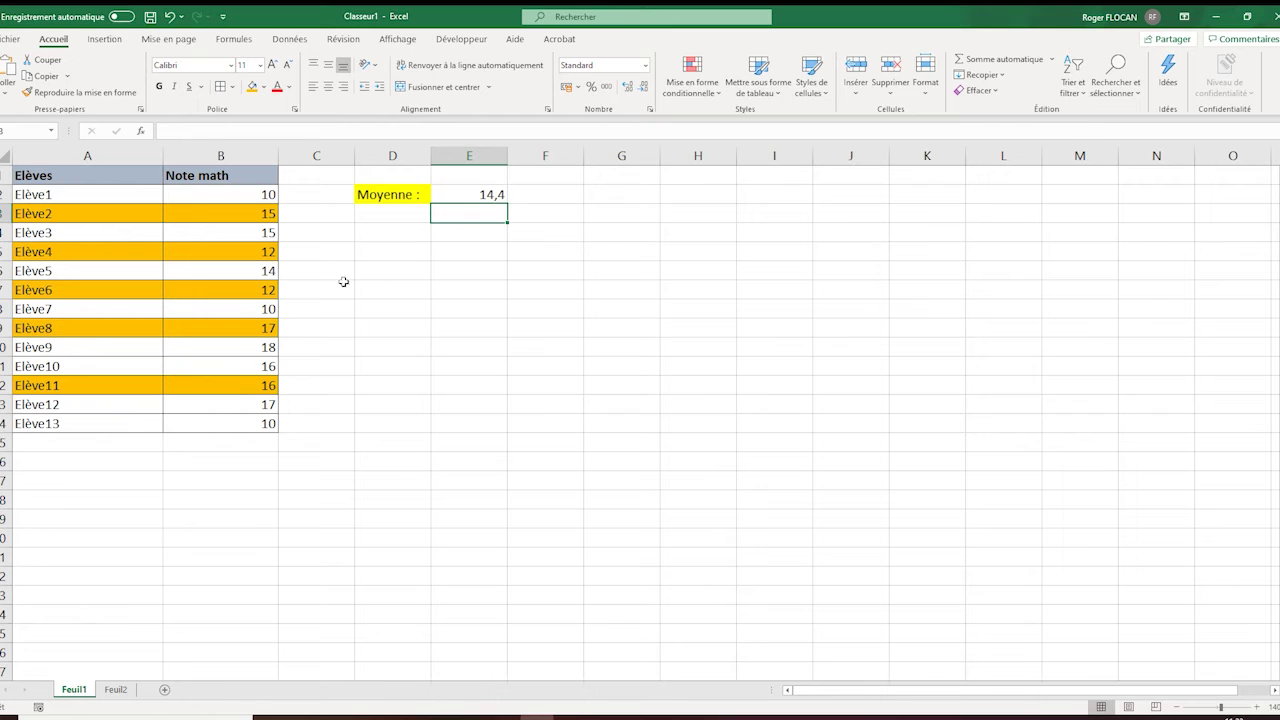
{"action": "left_click", "coordinate": [262, 215]}
{"action": "left_click", "coordinate": [250, 256]}
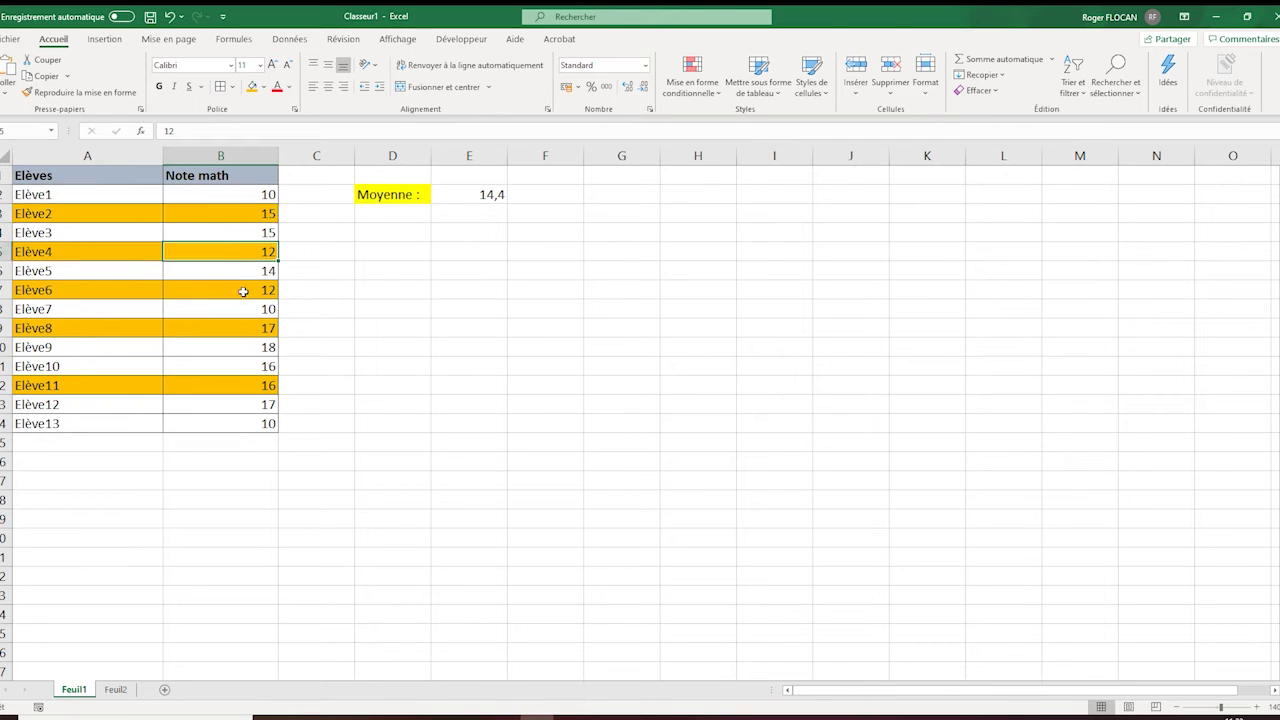
{"action": "left_click", "coordinate": [242, 330]}
{"action": "left_click", "coordinate": [232, 385]}
{"action": "left_click", "coordinate": [222, 328]}
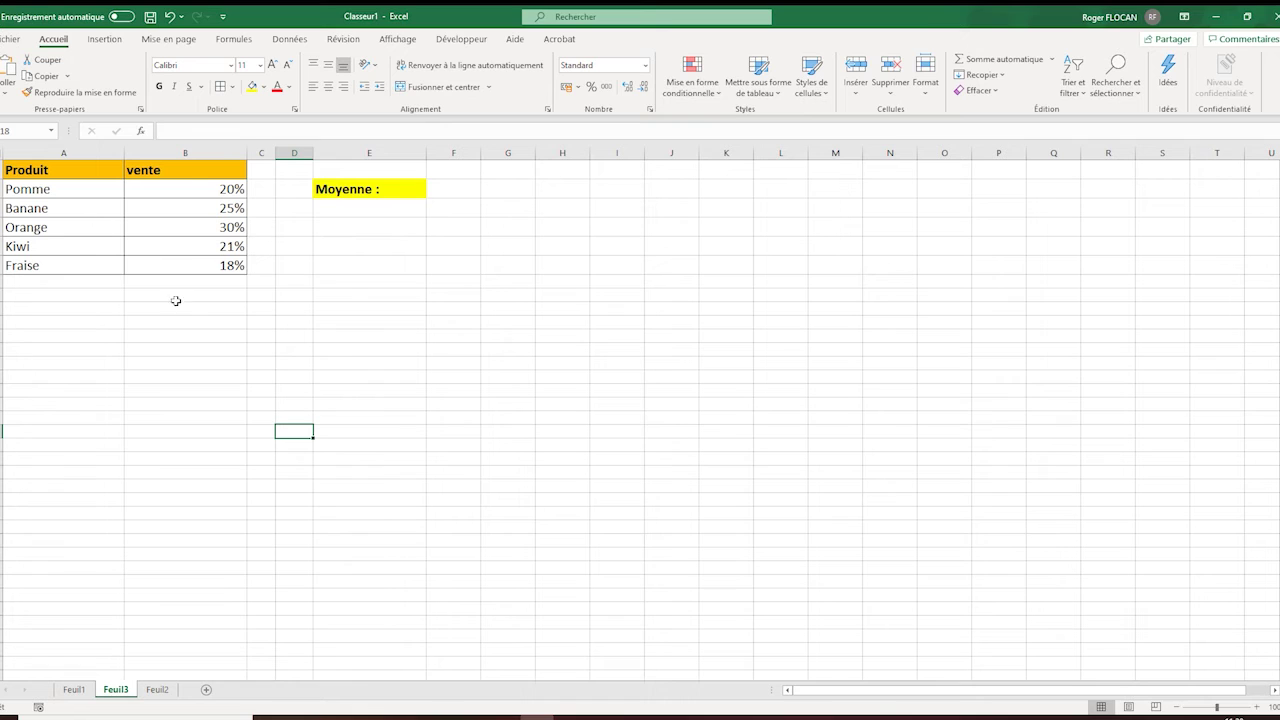
- Format the empty result cell F2 beside the Moyenne label on Feuil3 as a percentage
{"action": "left_click", "coordinate": [441, 183]}
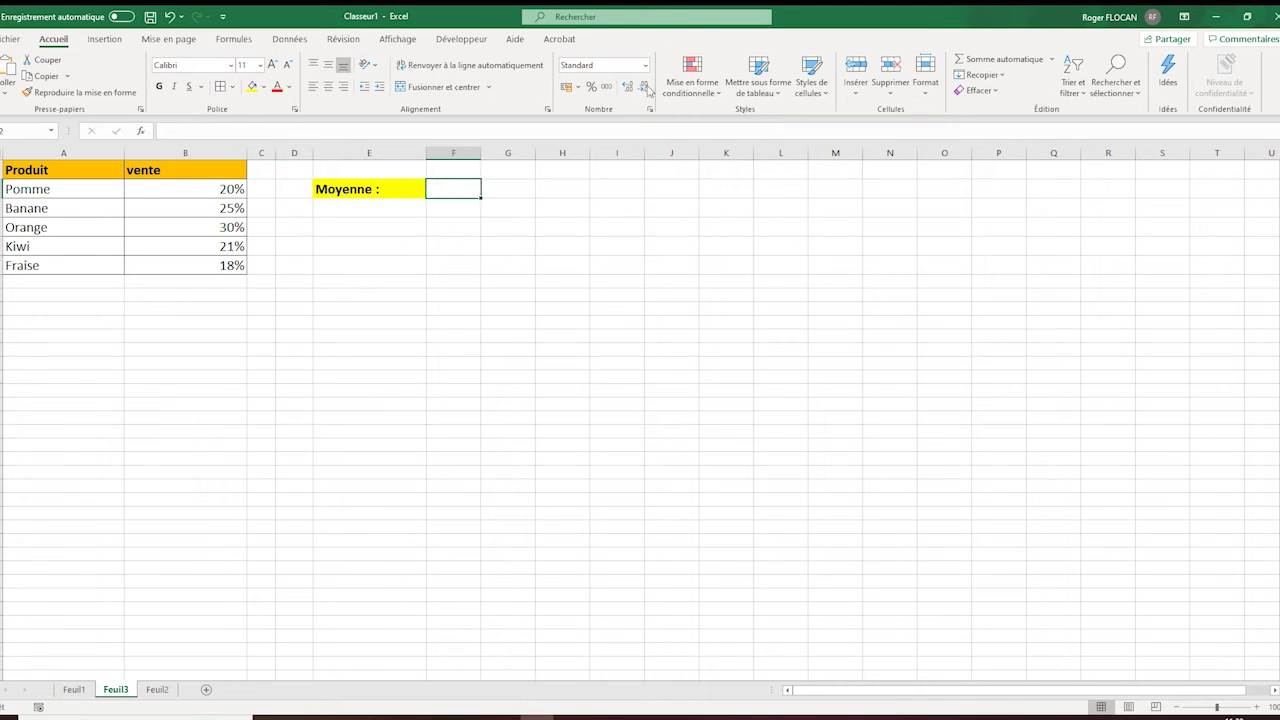
{"action": "left_click", "coordinate": [591, 89]}
{"action": "left_click", "coordinate": [437, 268]}
{"action": "left_click", "coordinate": [223, 190]}
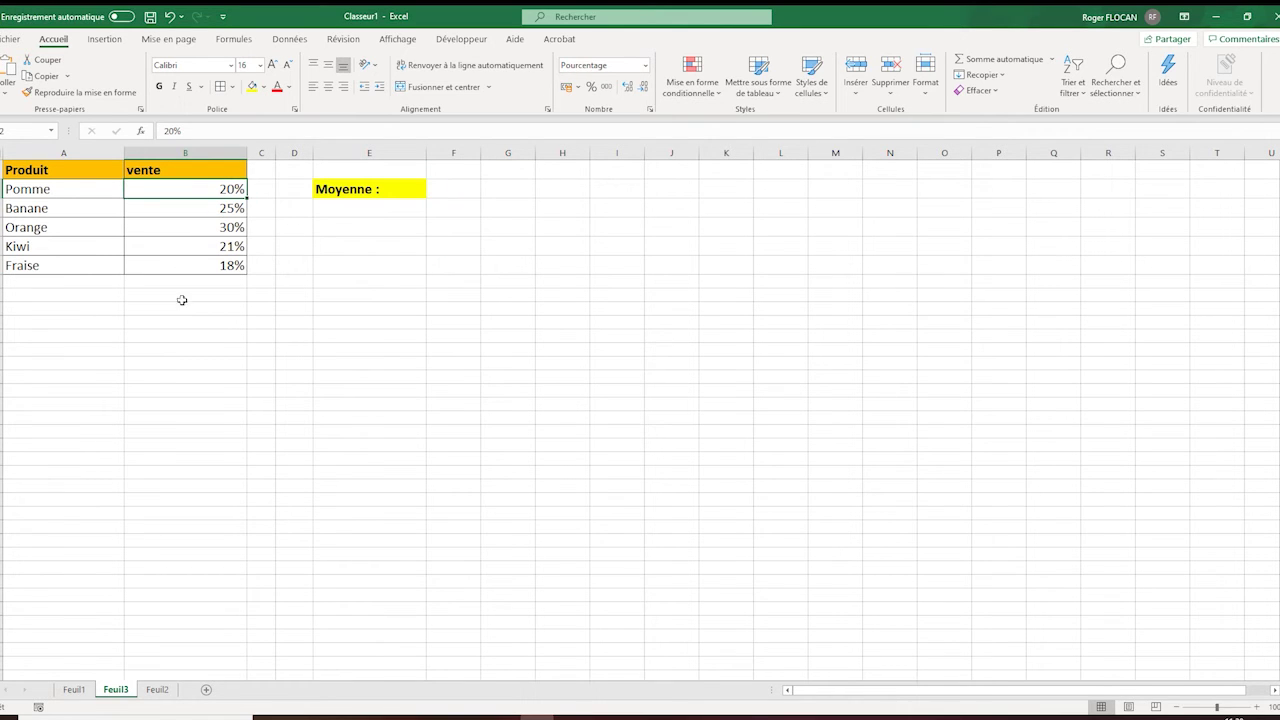
{"action": "left_click", "coordinate": [218, 209]}
{"action": "left_click", "coordinate": [227, 260]}
{"action": "left_click", "coordinate": [218, 222]}
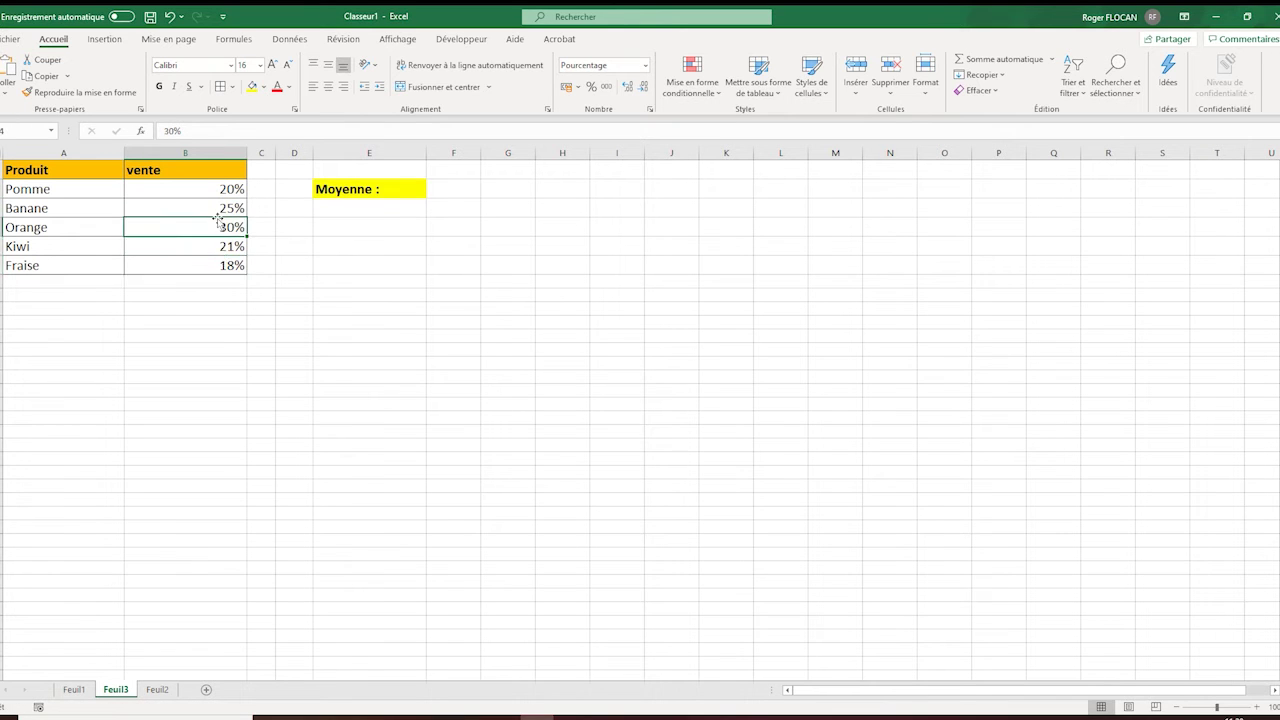
{"action": "left_click", "coordinate": [214, 201]}
- Enter =MOYENNE(B2:B6) in F2 to average the sales percentages of the five products
{"action": "left_click", "coordinate": [449, 191]}
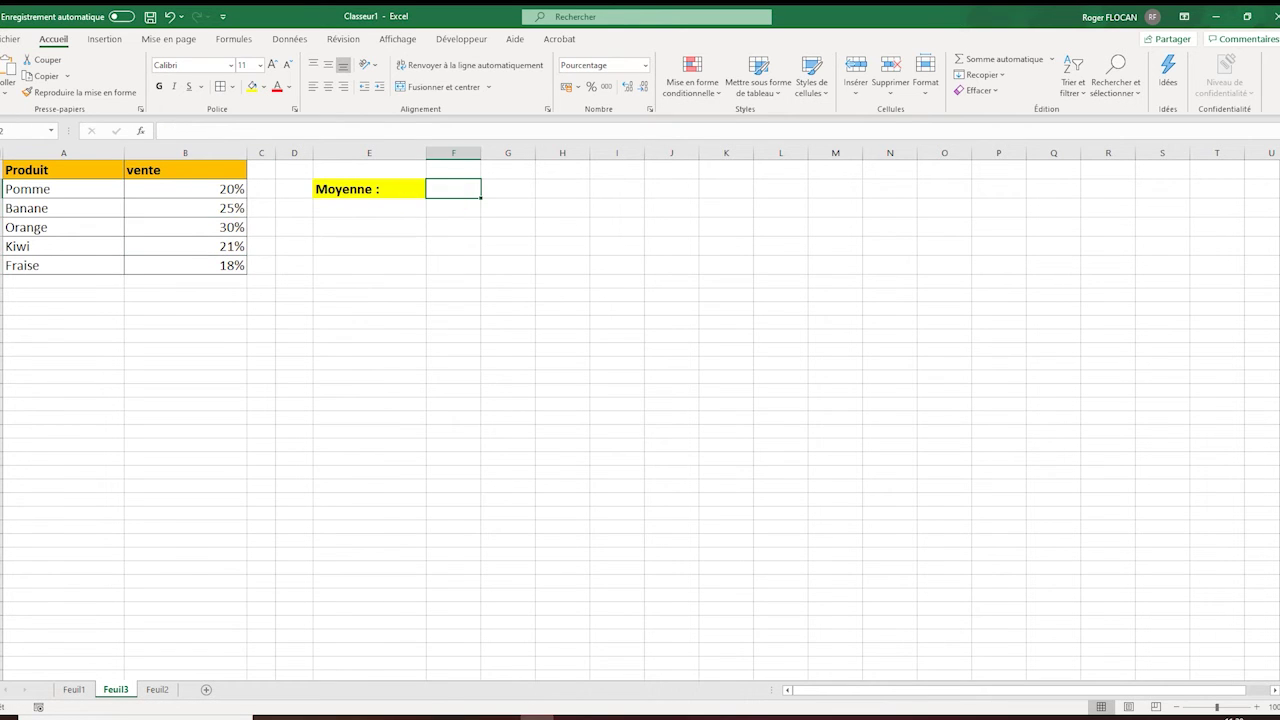
{"action": "left_click", "coordinate": [223, 130]}
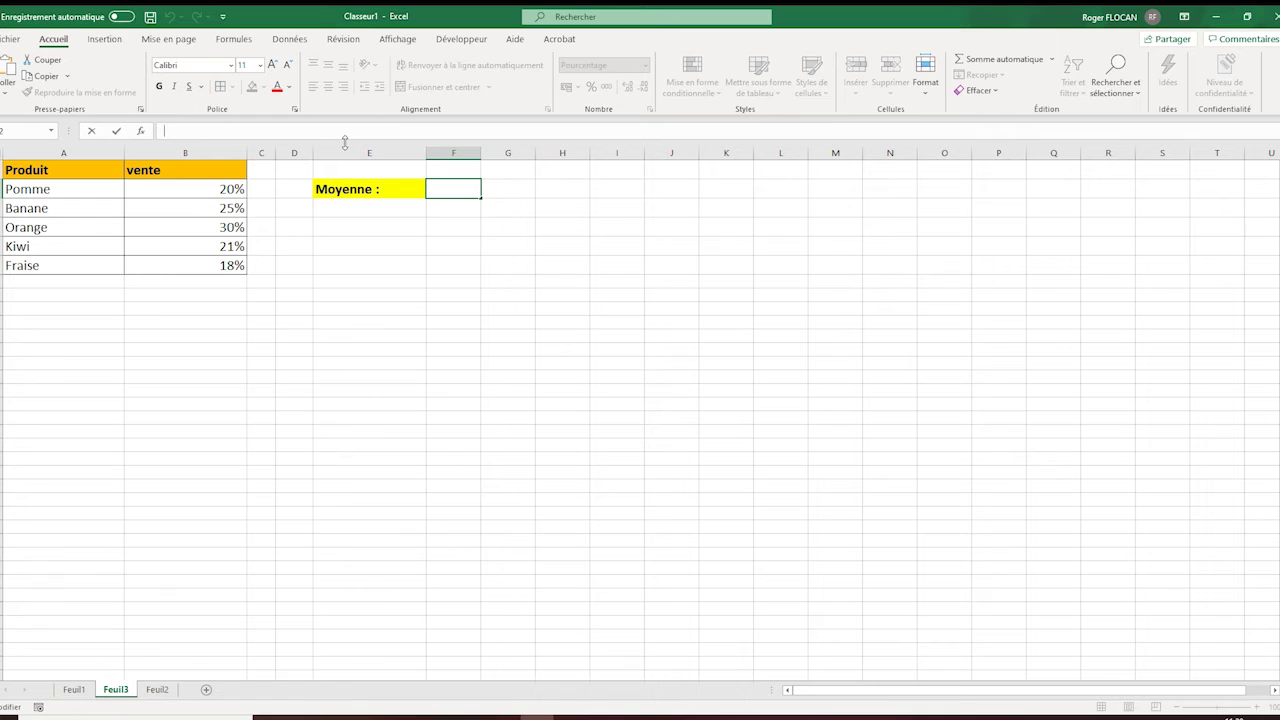
{"action": "type", "text": "="}
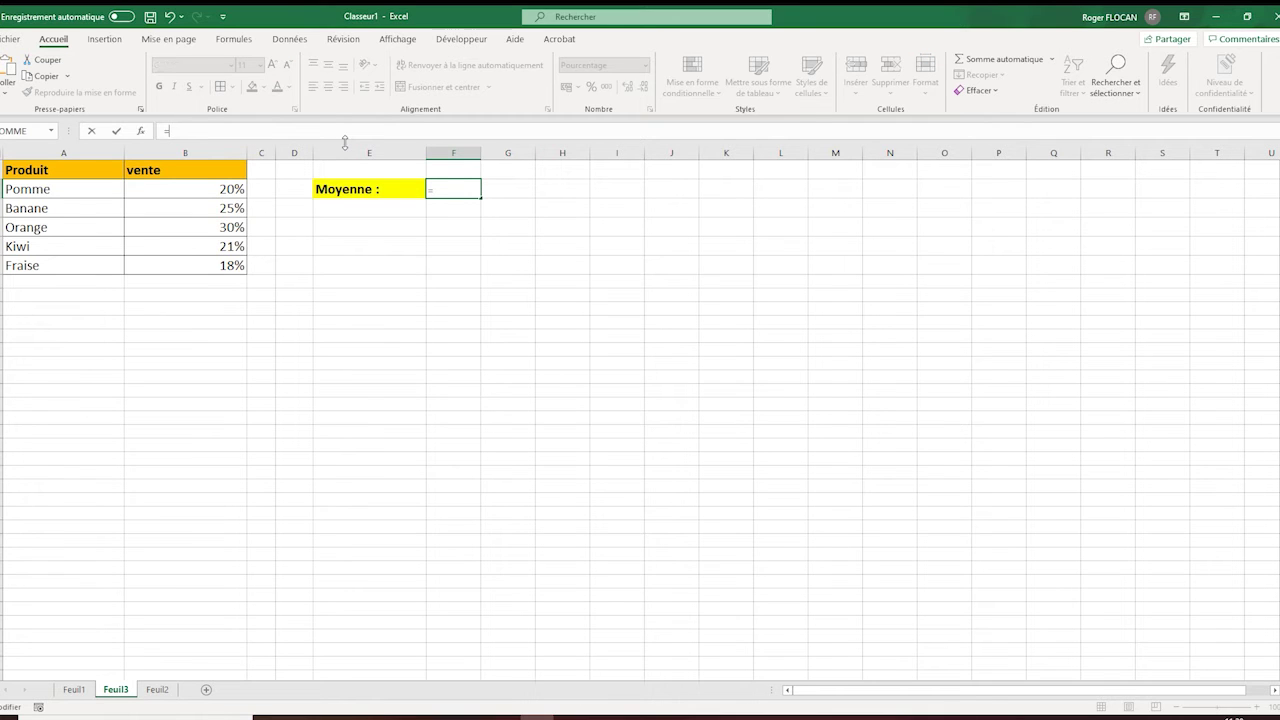
{"action": "type", "text": "moy"}
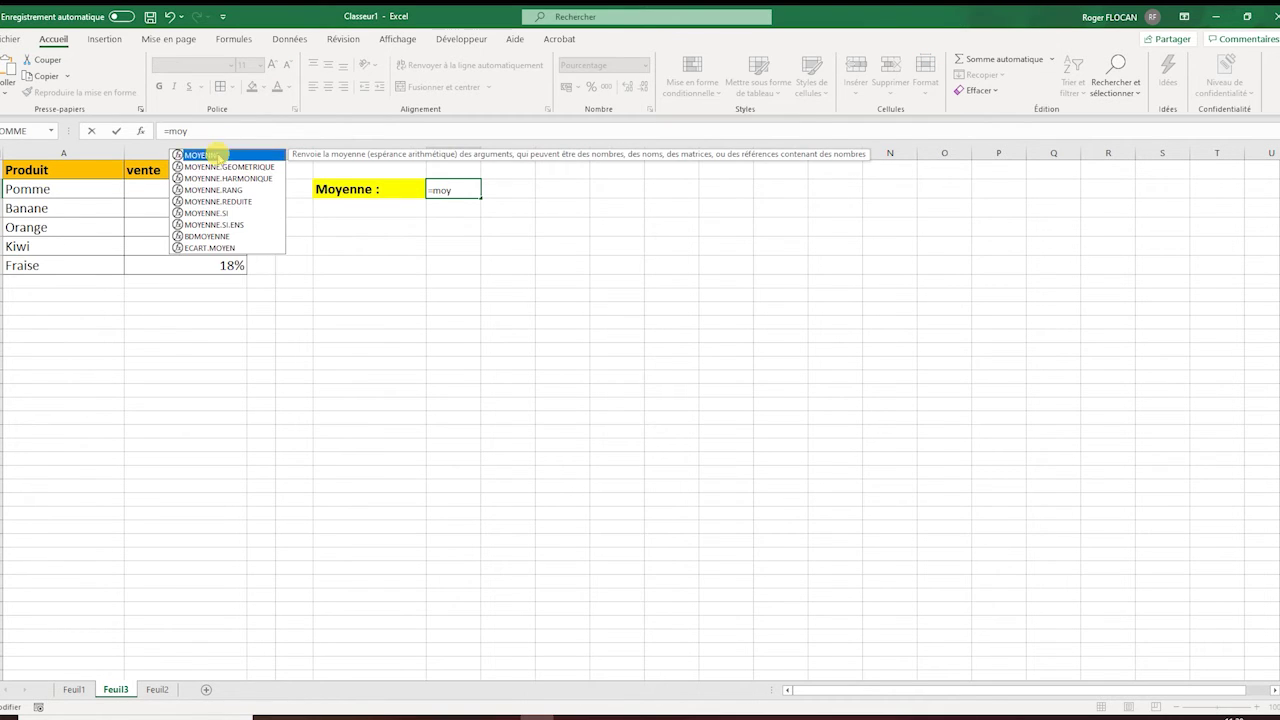
{"action": "key", "text": "Tab"}
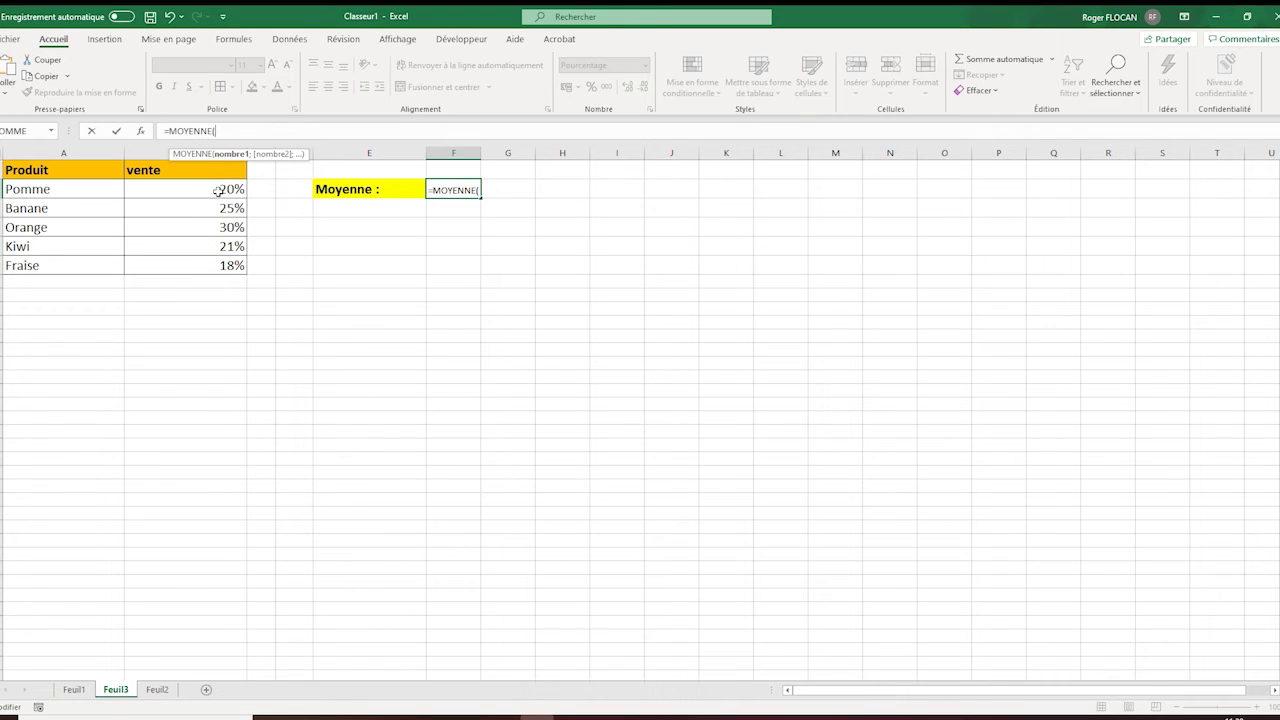
{"action": "left_click_drag", "start_coordinate": [218, 190], "coordinate": [224, 265]}
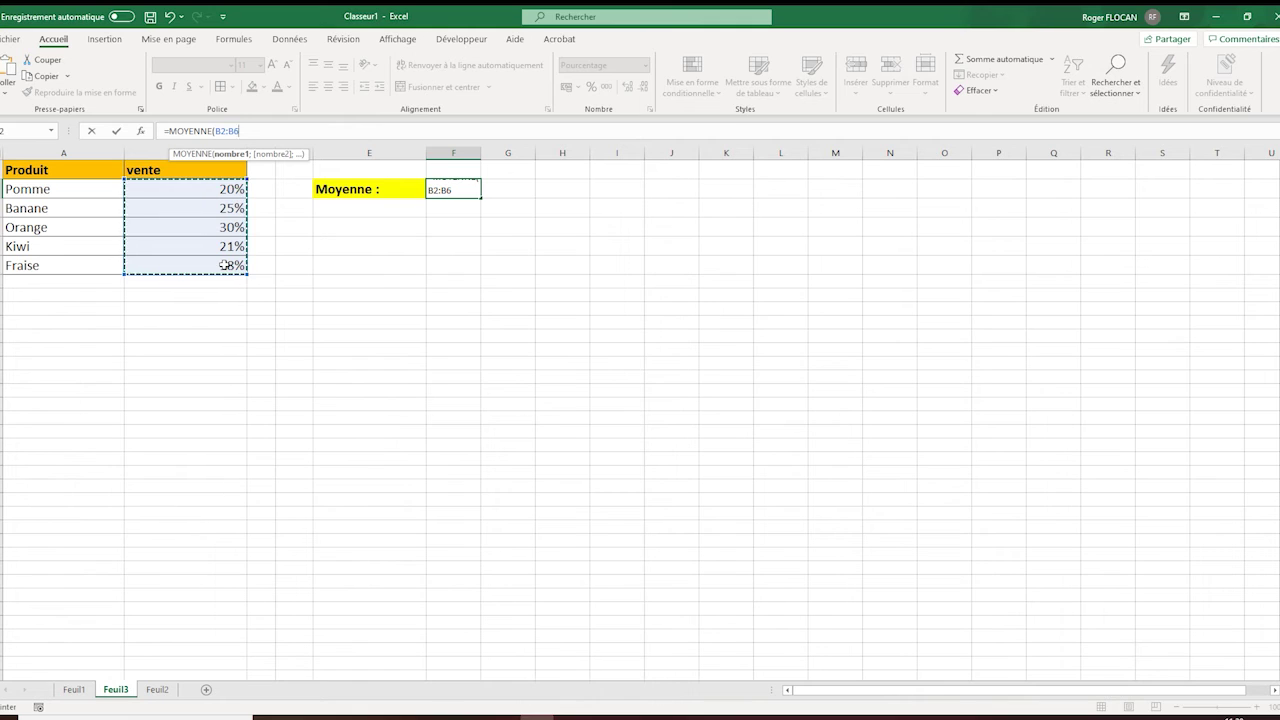
{"action": "type", "text": ")"}
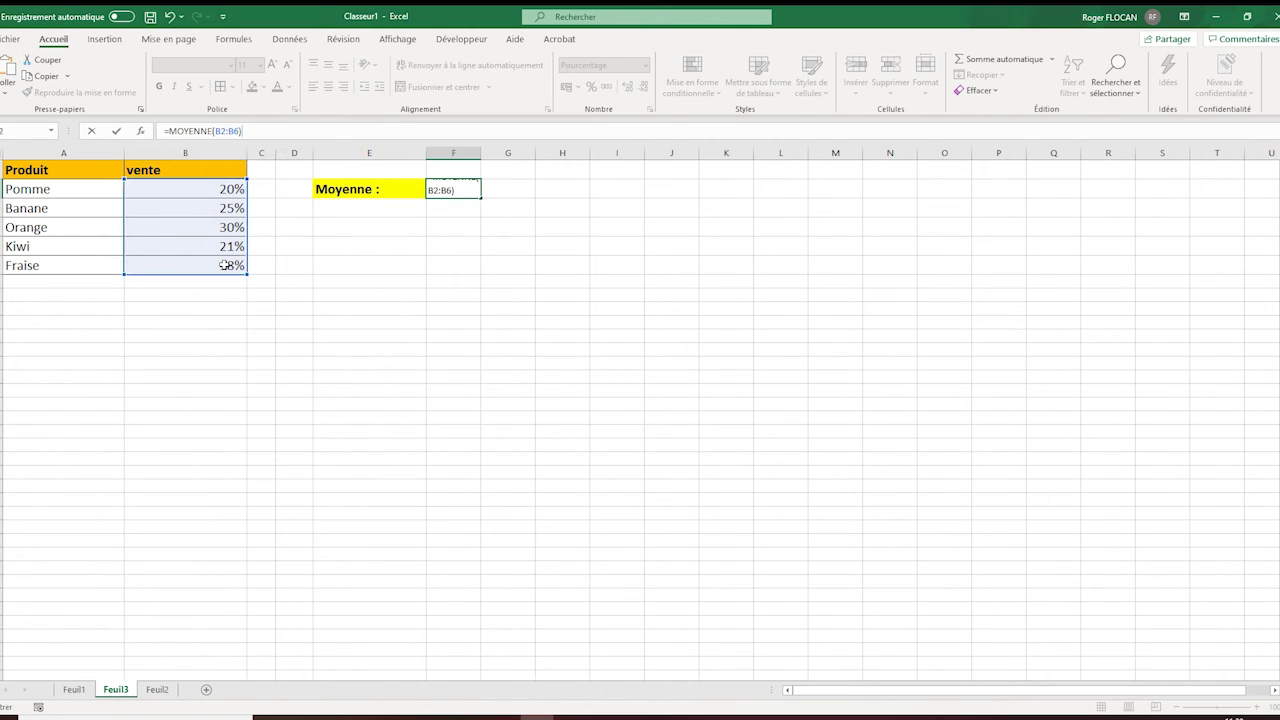
{"action": "key", "text": "Return"}
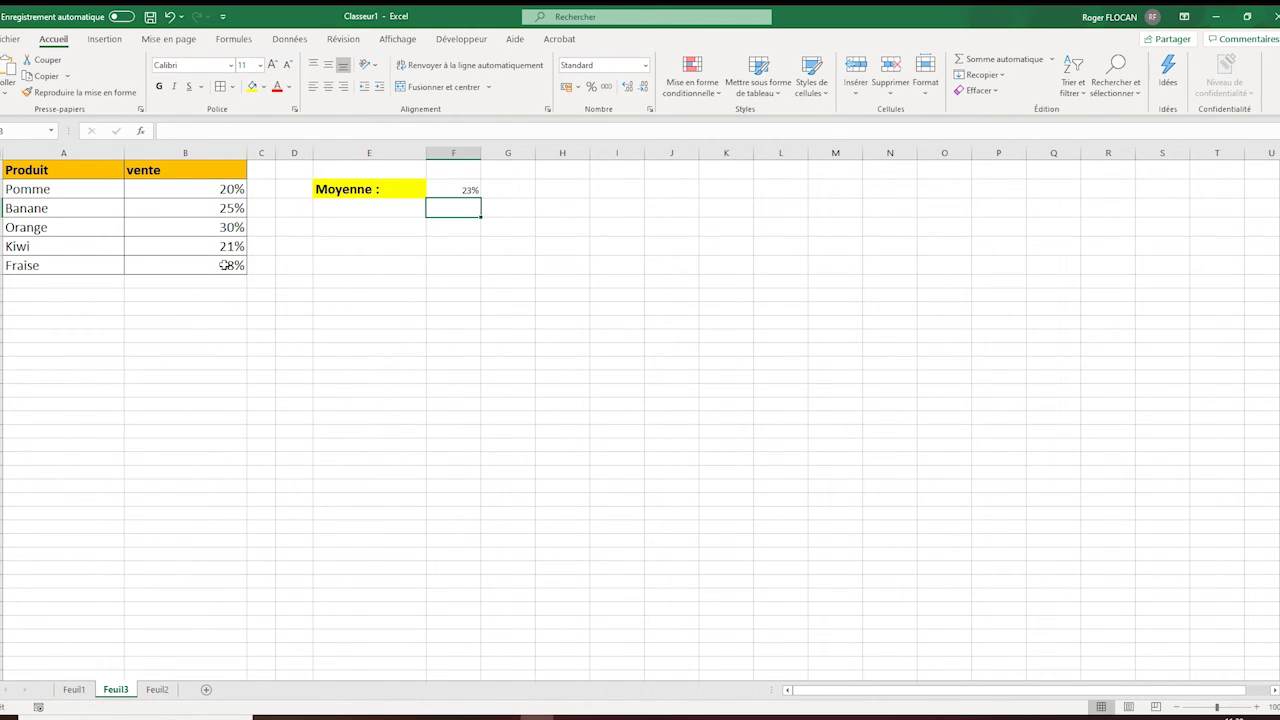
- Increase the font size of the average in F2 to 18
{"action": "left_click", "coordinate": [315, 341]}
{"action": "left_click", "coordinate": [458, 190]}
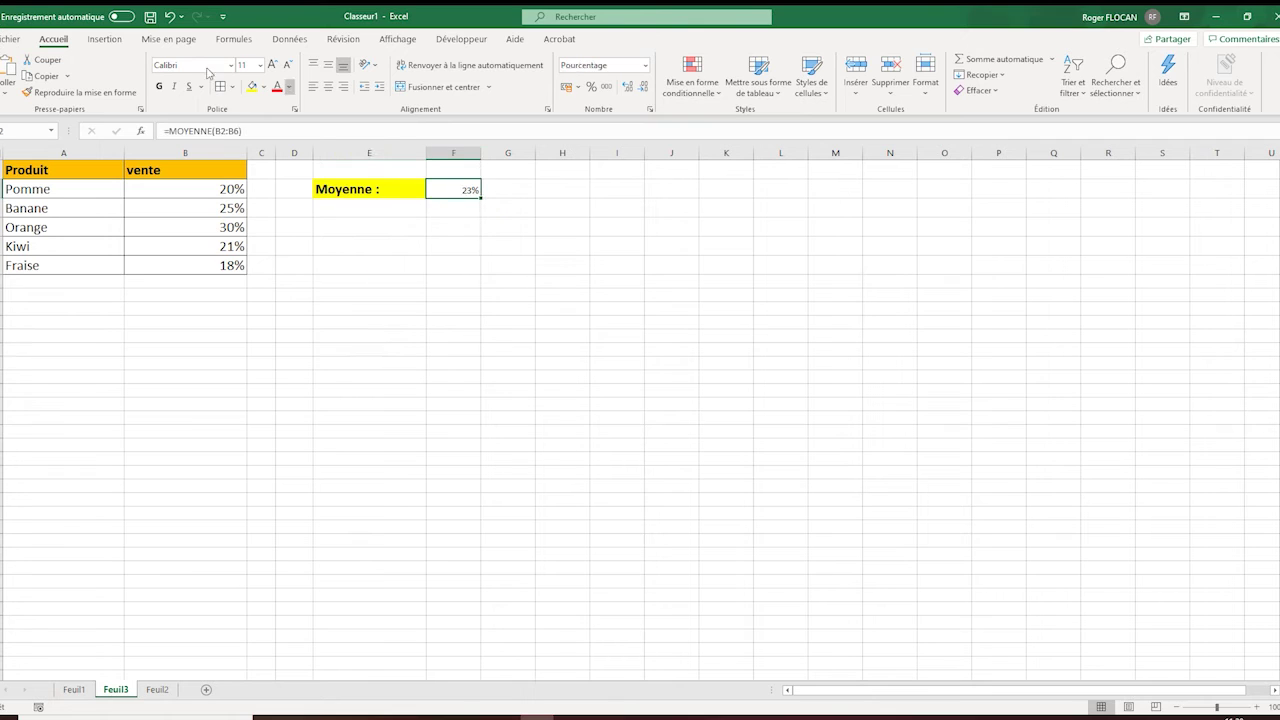
{"action": "left_click", "coordinate": [272, 64]}
{"action": "left_click", "coordinate": [272, 64]}
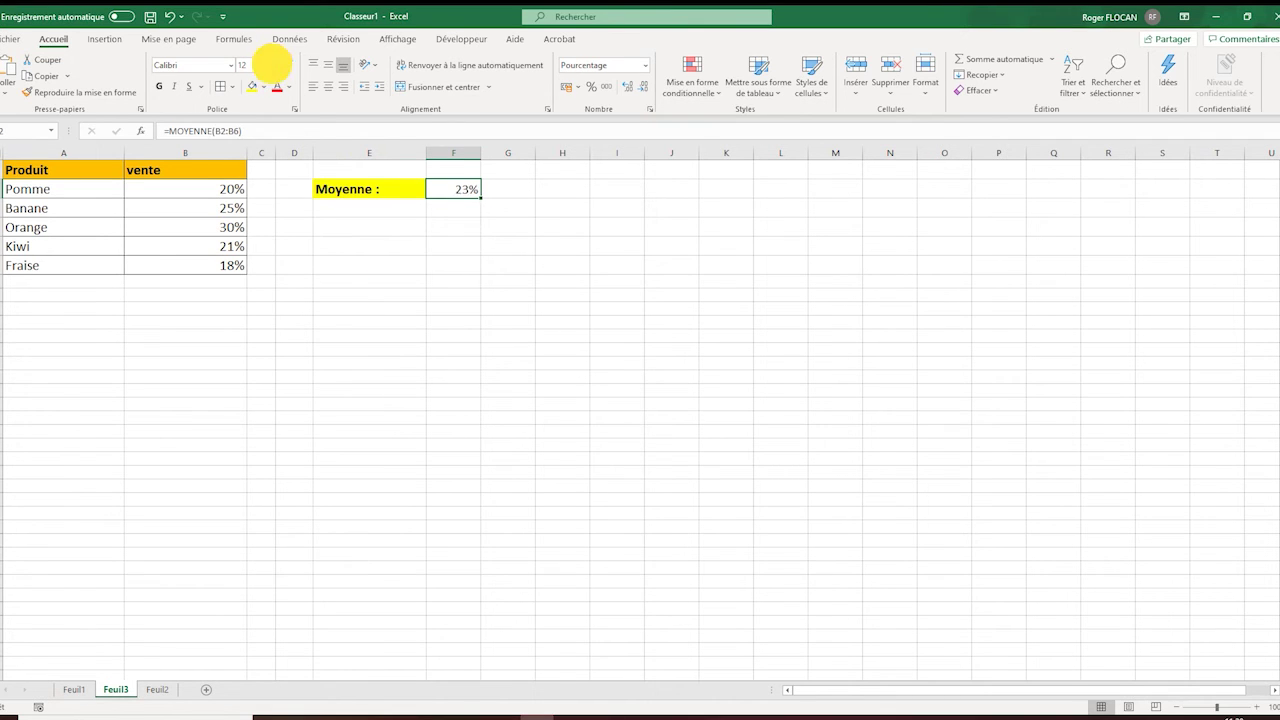
{"action": "left_click", "coordinate": [272, 64]}
{"action": "left_click", "coordinate": [272, 64]}
{"action": "left_click", "coordinate": [422, 298]}
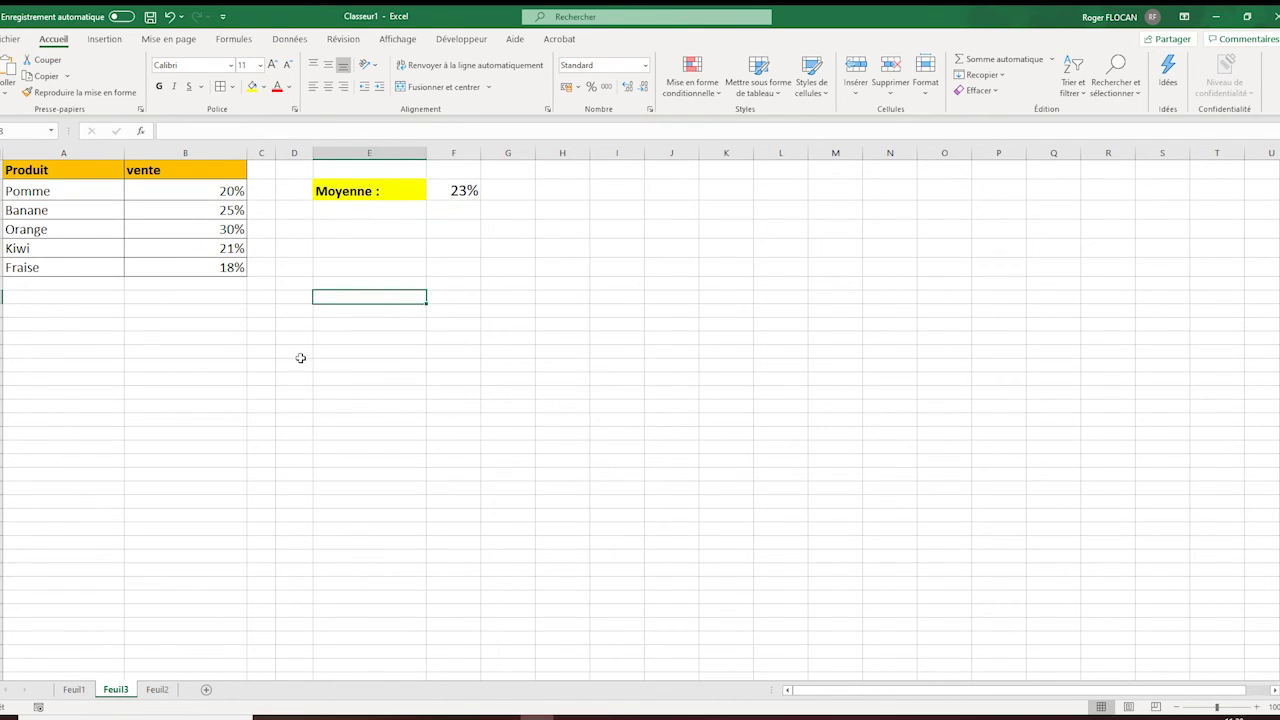
{"action": "left_click", "coordinate": [460, 190]}
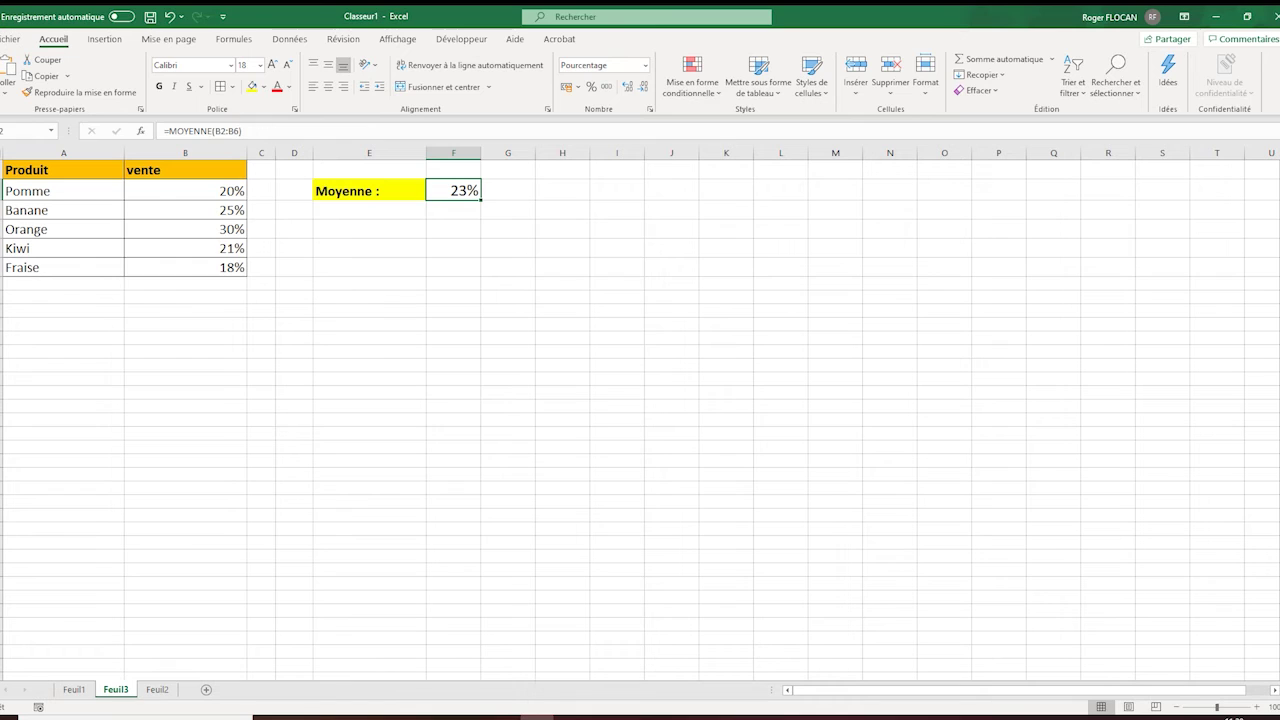
{"action": "left_click", "coordinate": [229, 248]}
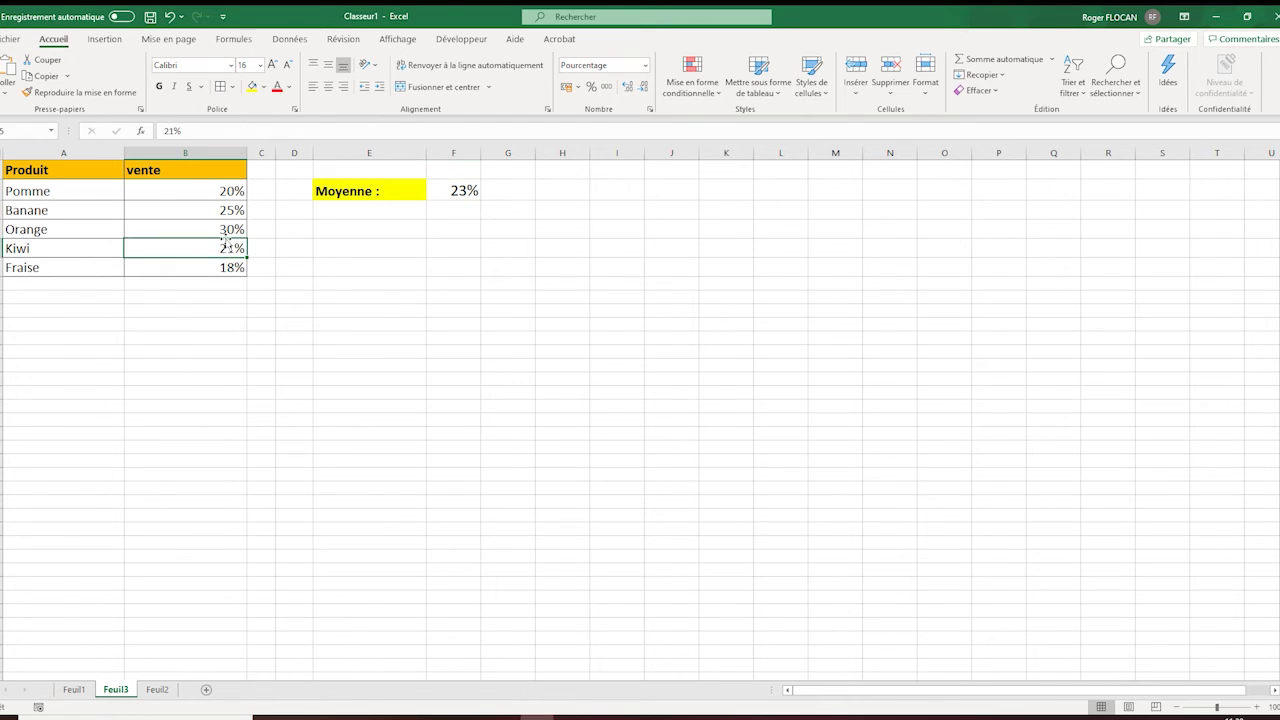
- Set the Kiwi sales percentage in B5 on Feuil3 to 15%
{"action": "type", "text": "15"}
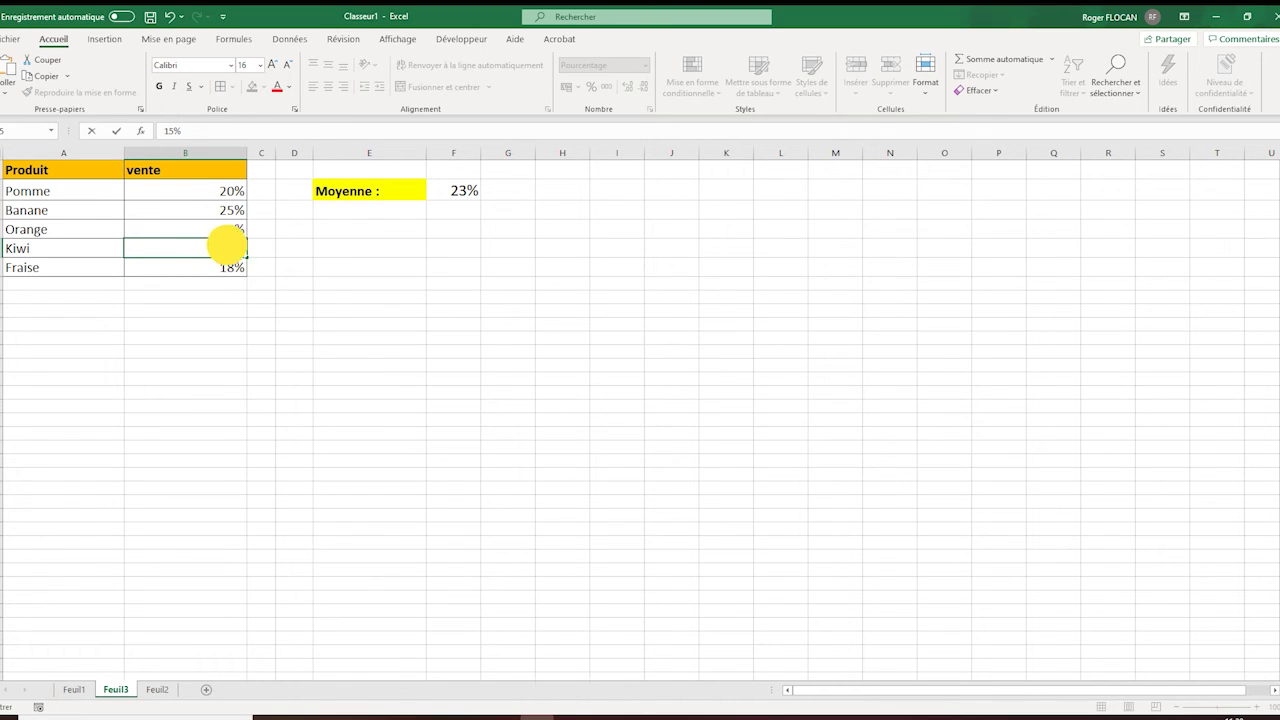
{"action": "left_click_drag", "start_coordinate": [222, 247], "coordinate": [252, 247]}
{"action": "left_click", "coordinate": [474, 284]}
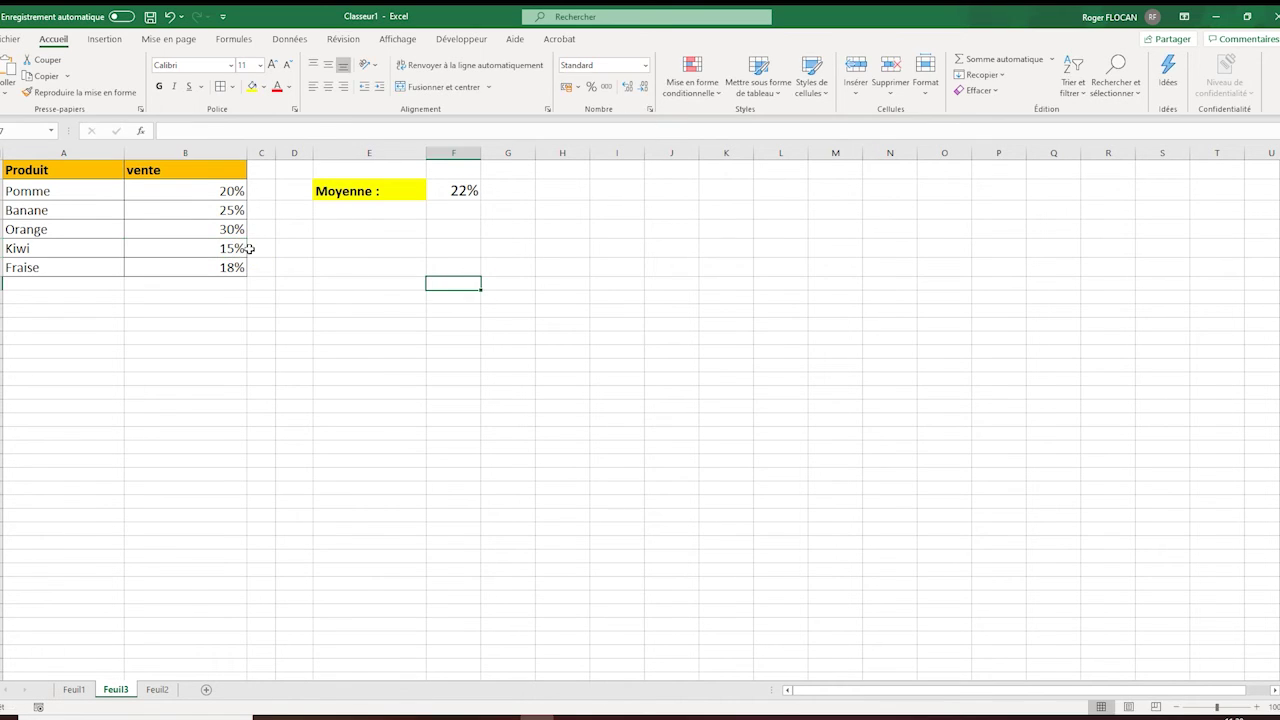
- Try the euro accounting format on the Kiwi sales cell B5, and undo it
{"action": "left_click", "coordinate": [231, 249]}
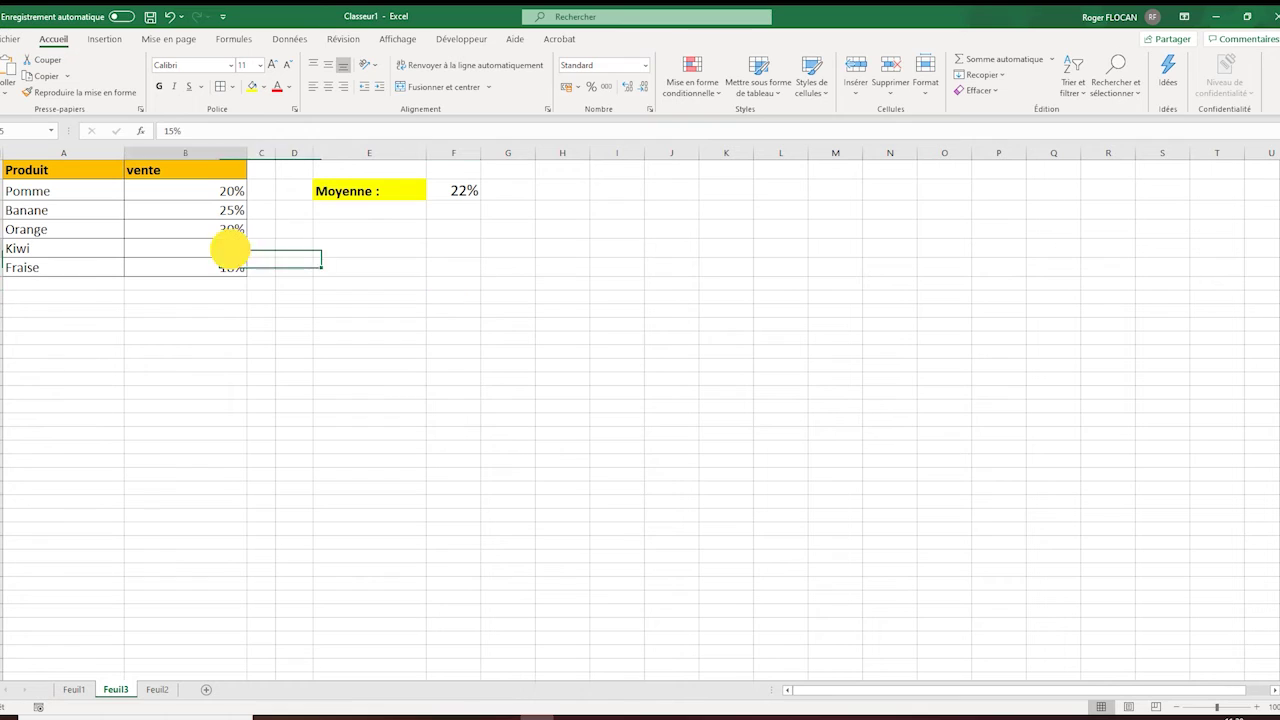
{"action": "left_click", "coordinate": [572, 89]}
{"action": "left_click", "coordinate": [432, 338]}
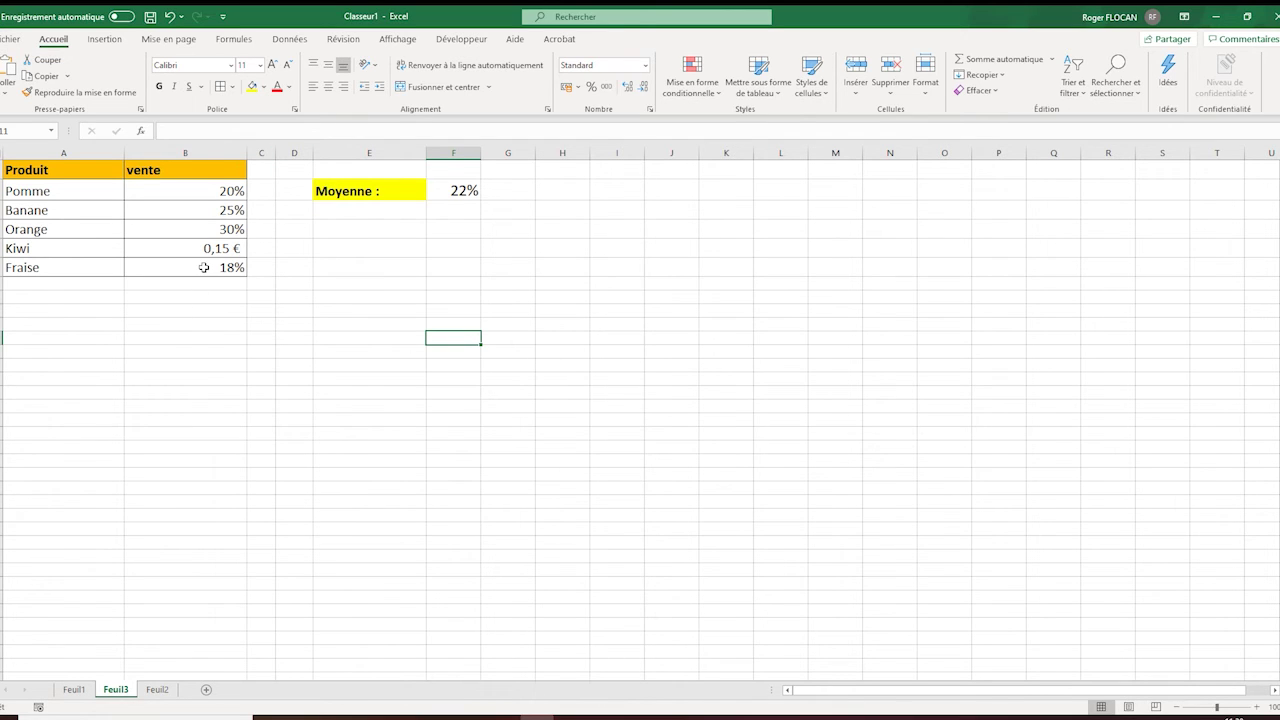
{"action": "key", "text": "ctrl+z"}
{"action": "left_click", "coordinate": [546, 362]}
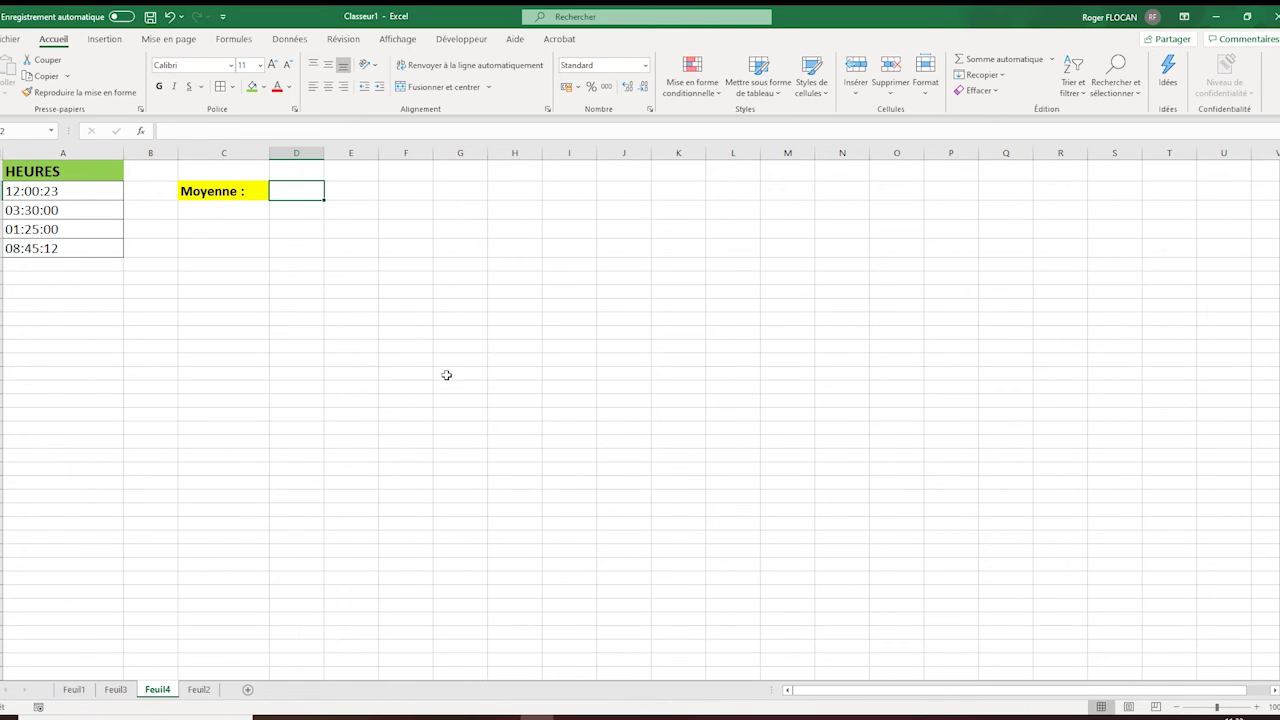
- Format the empty cell D2 beside the Moyenne label on Feuil4 as Heure, type *13:30:55
{"action": "left_click", "coordinate": [80, 191]}
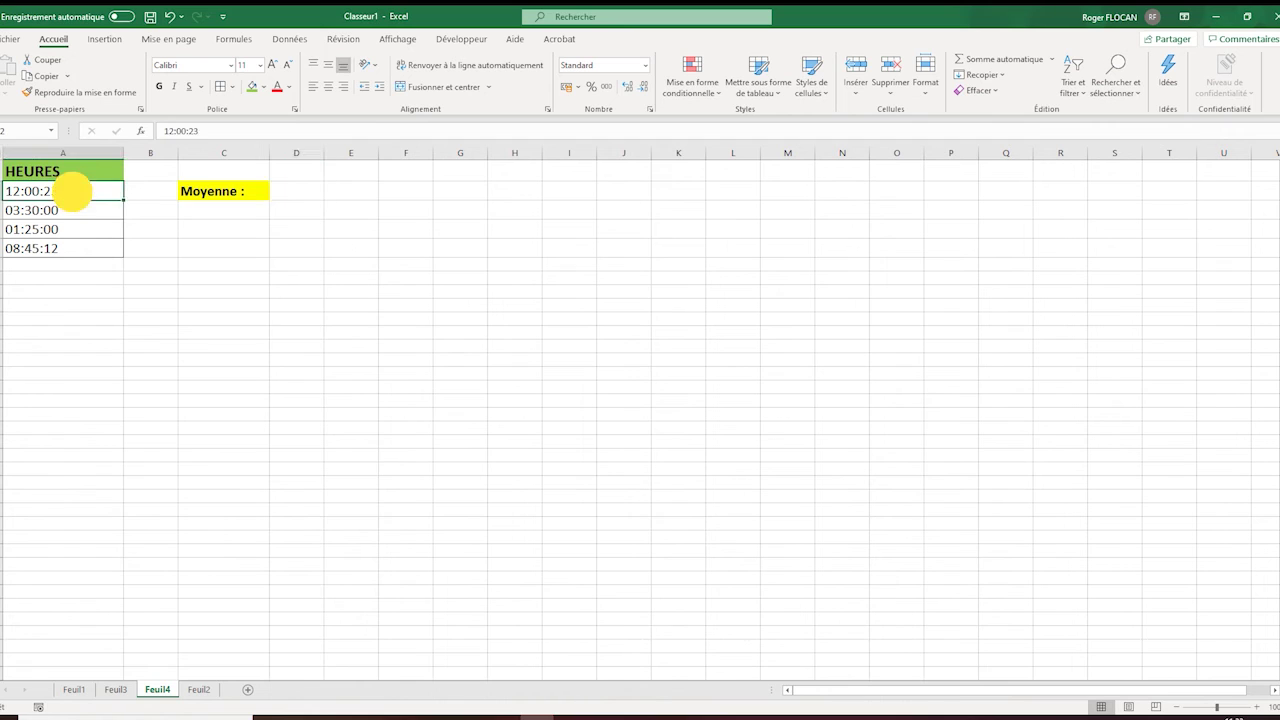
{"action": "left_click", "coordinate": [292, 190]}
{"action": "right_click", "coordinate": [292, 190]}
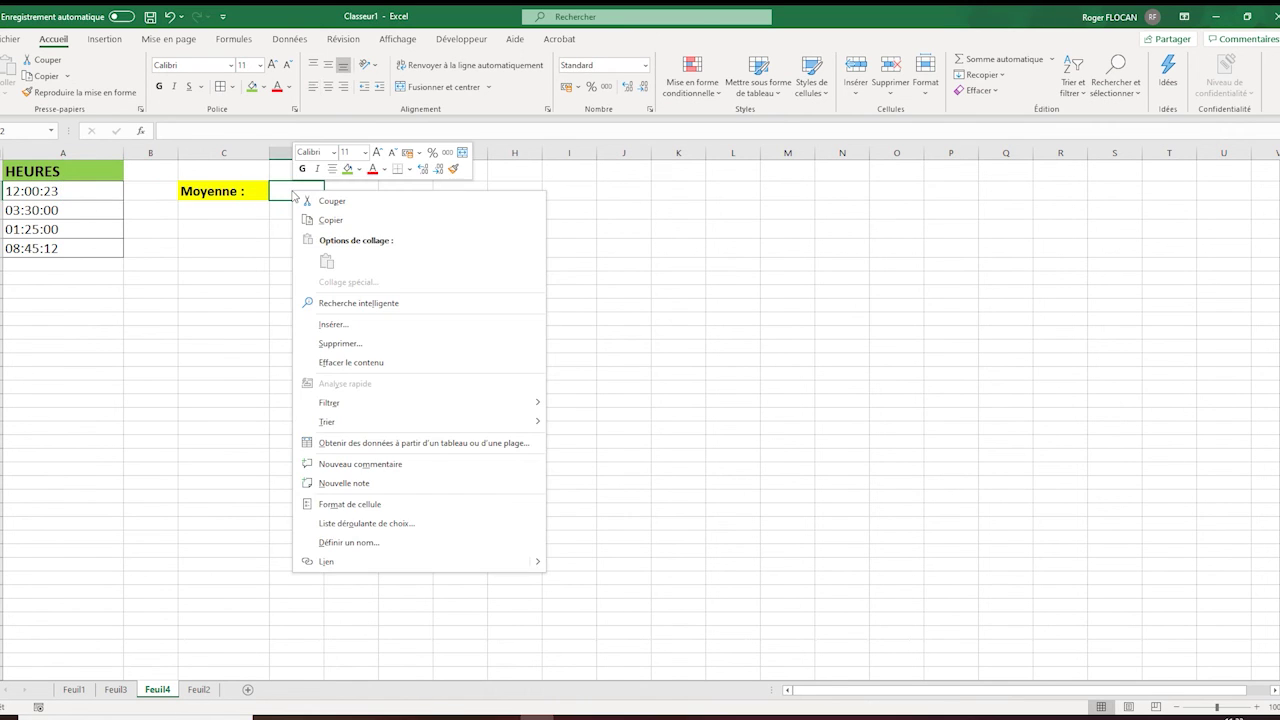
{"action": "left_click", "coordinate": [340, 504]}
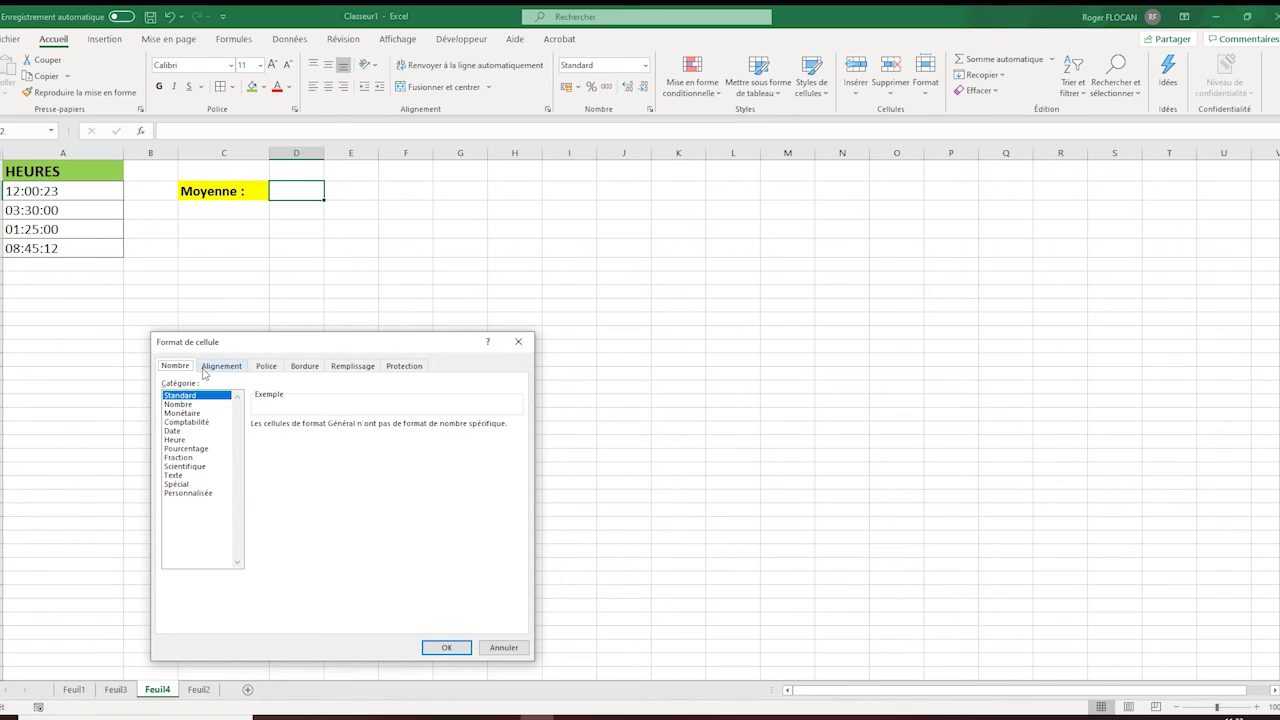
{"action": "left_click", "coordinate": [178, 441]}
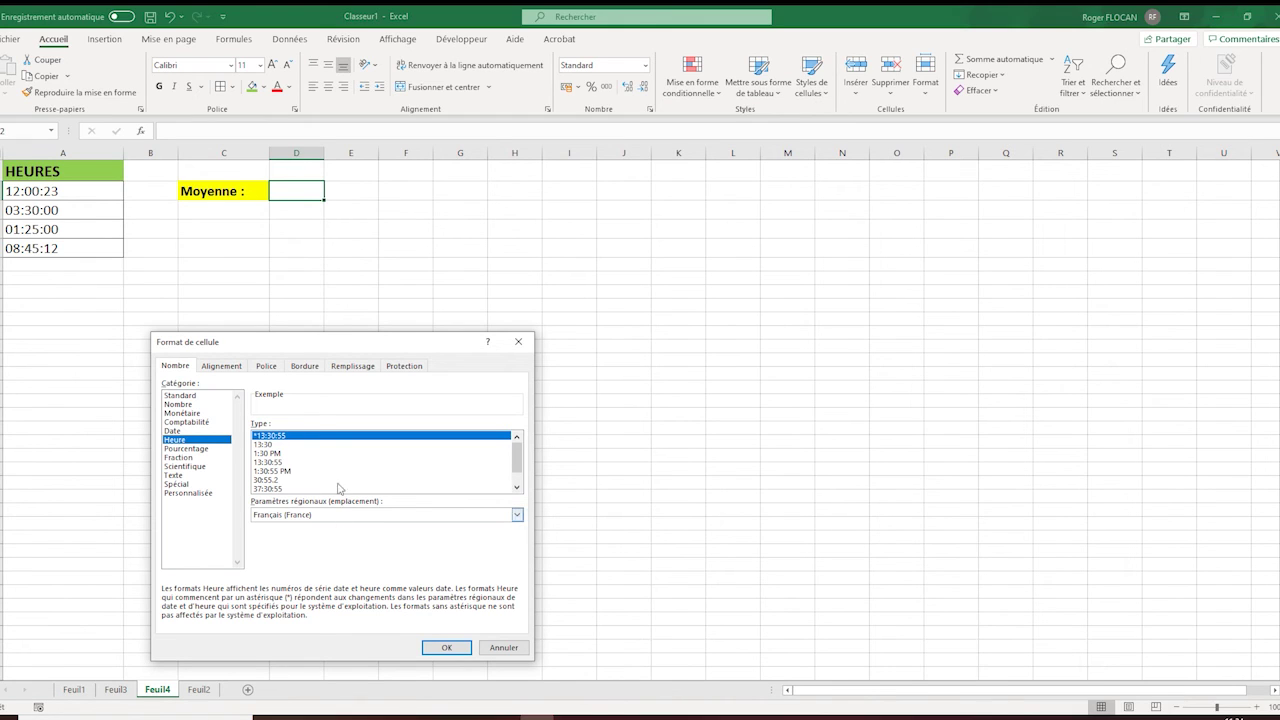
{"action": "left_click", "coordinate": [444, 648]}
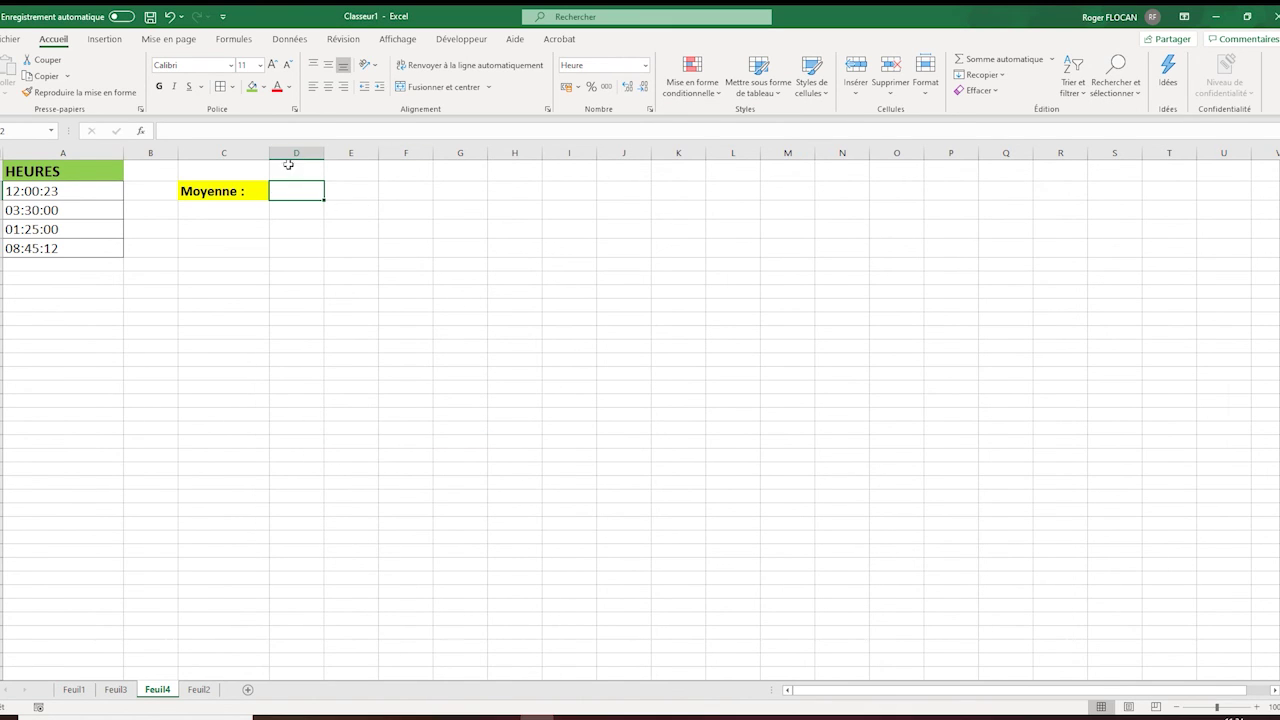
- Enter =MOYENNE(A2:A5) in D2 to average the times in the HEURES column
{"action": "scroll", "coordinate": [313, 205], "scroll_direction": "down", "scroll_amount": 1}
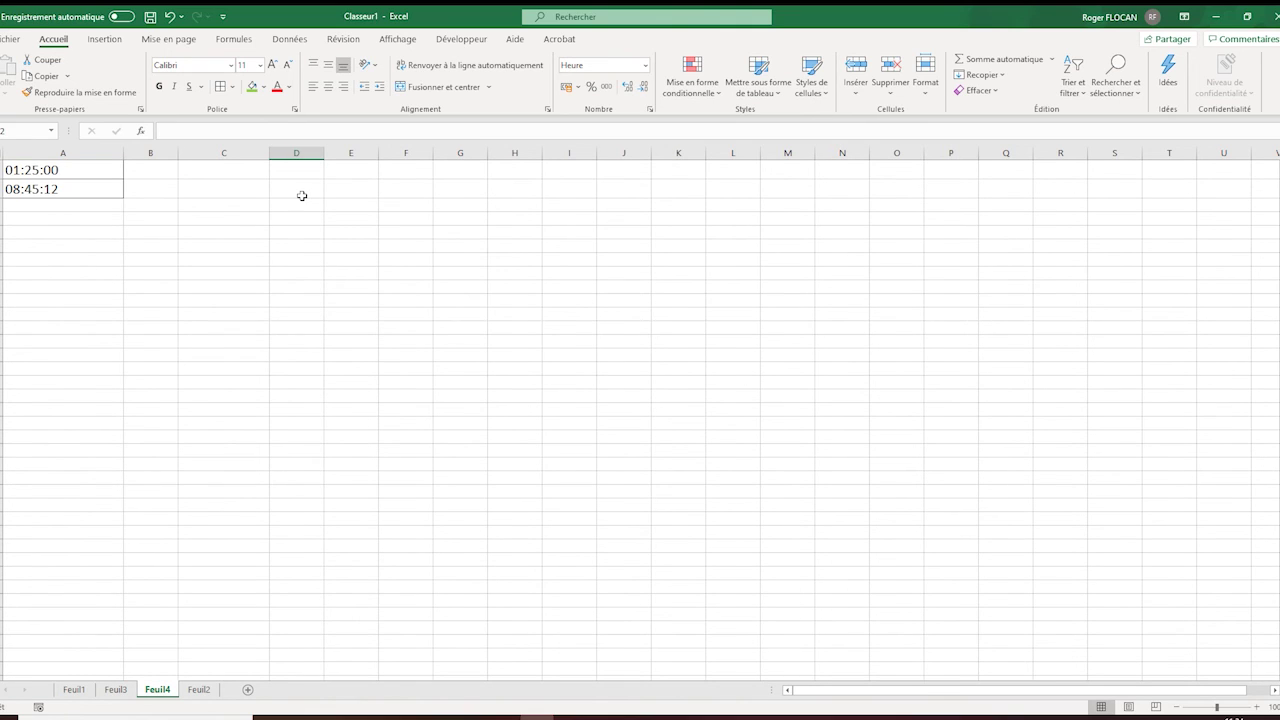
{"action": "type", "text": "="}
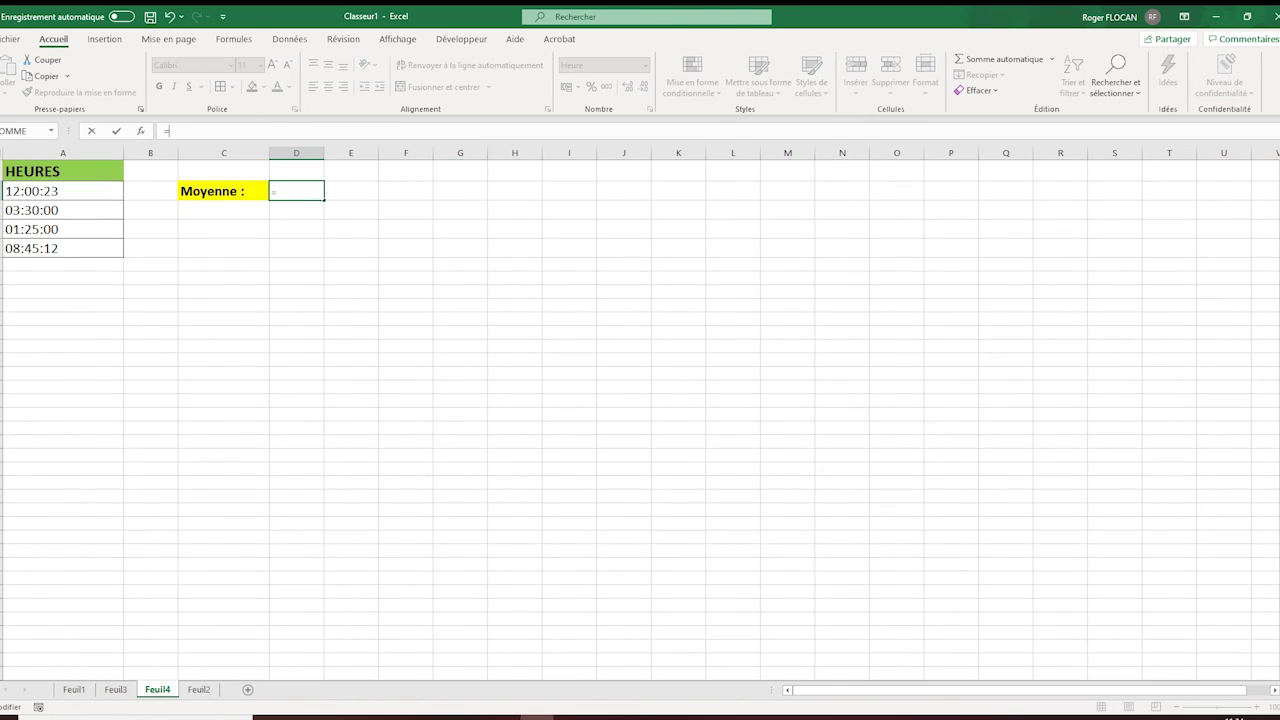
{"action": "type", "text": "m"}
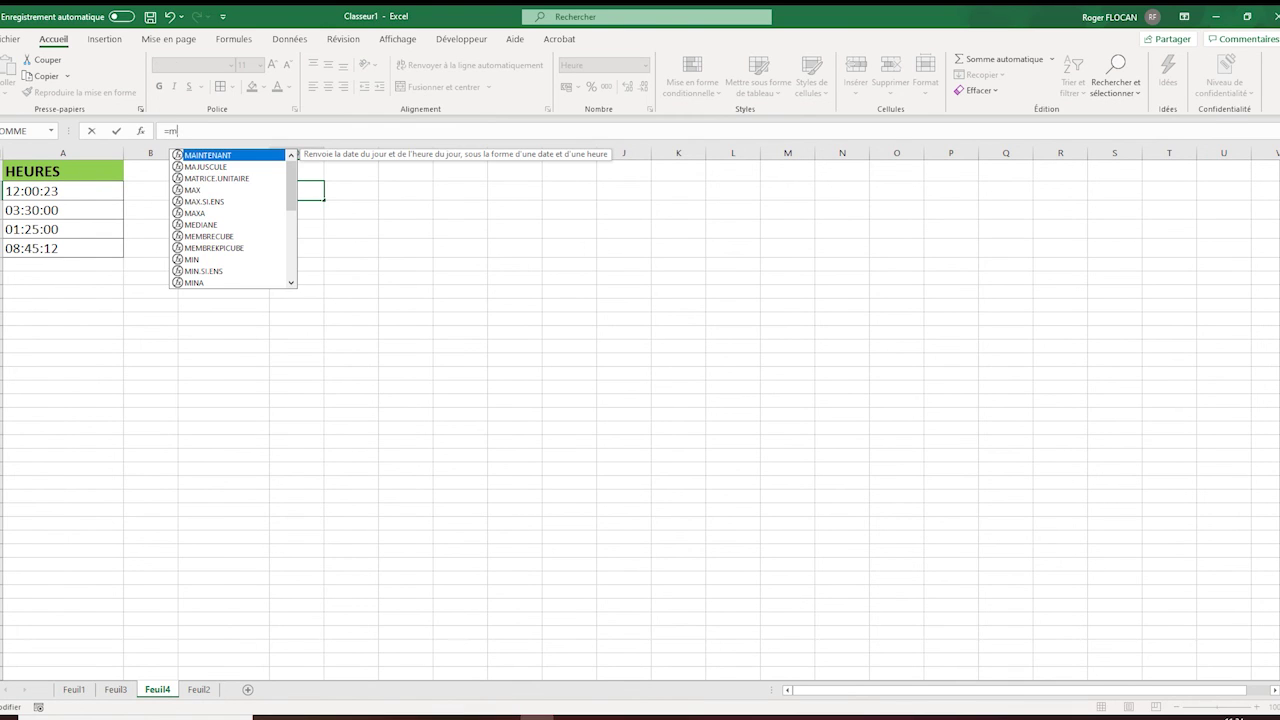
{"action": "type", "text": "o"}
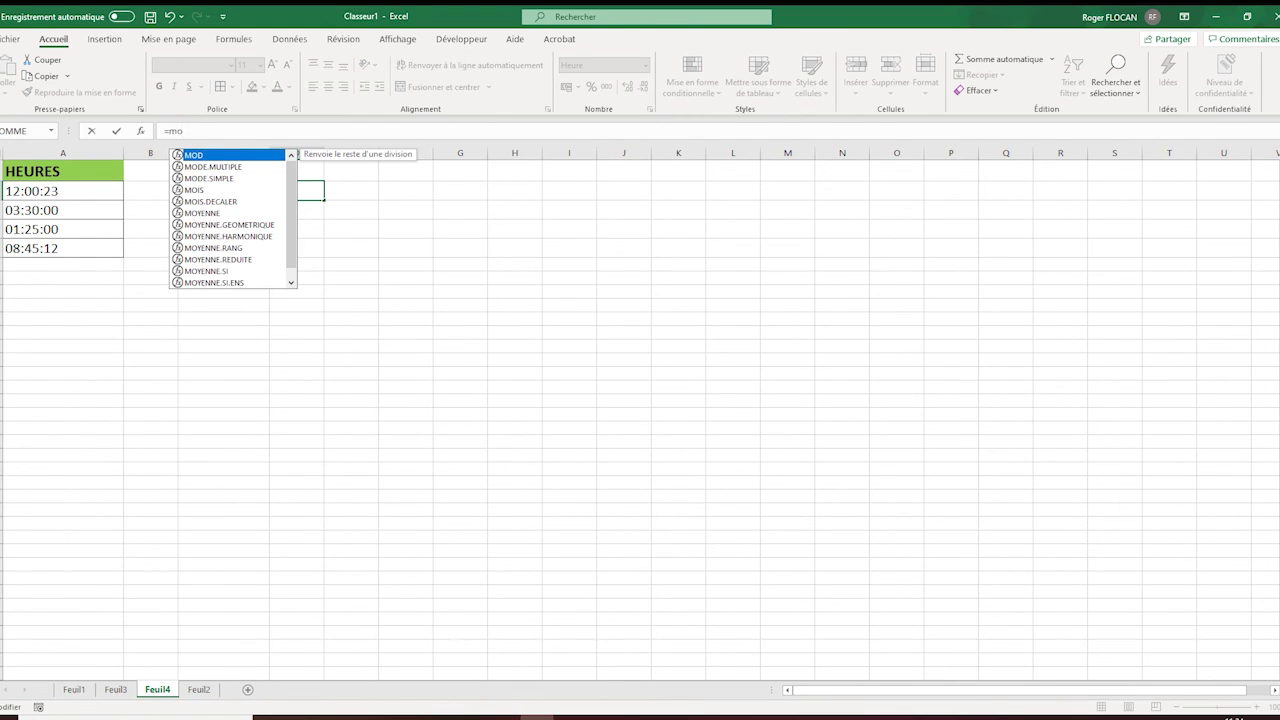
{"action": "type", "text": "yenne"}
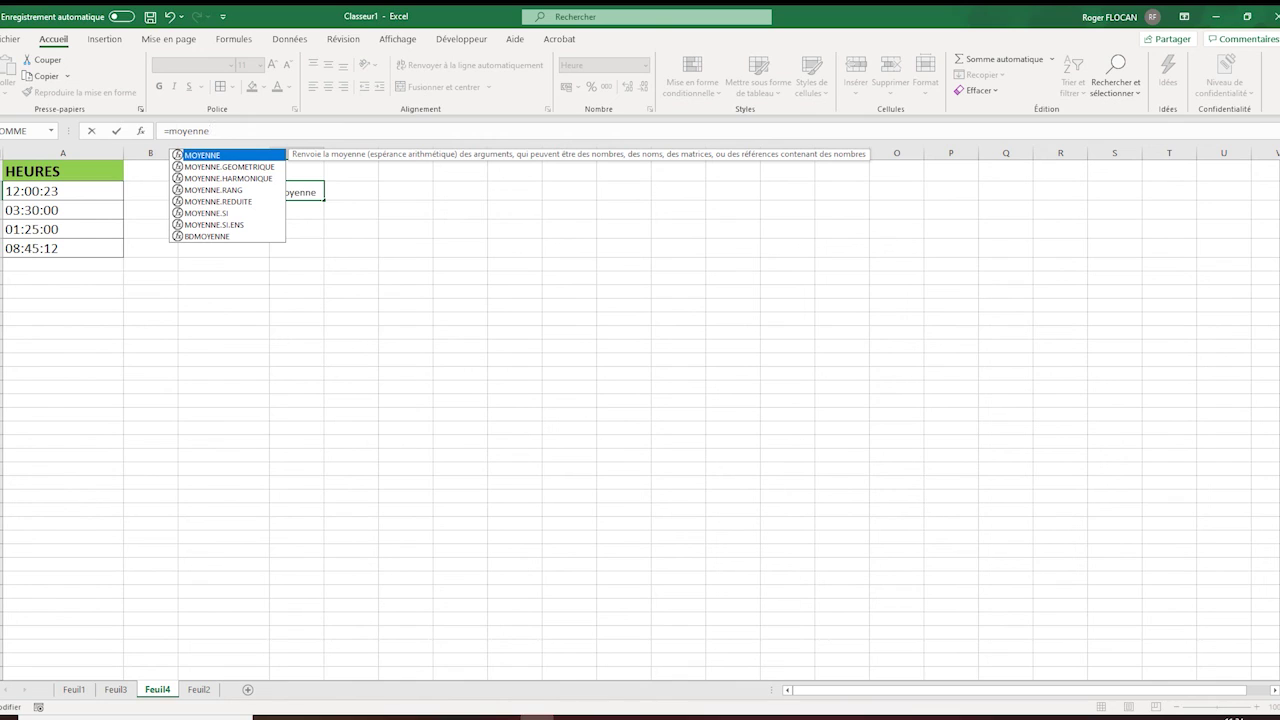
{"action": "key", "text": "Tab"}
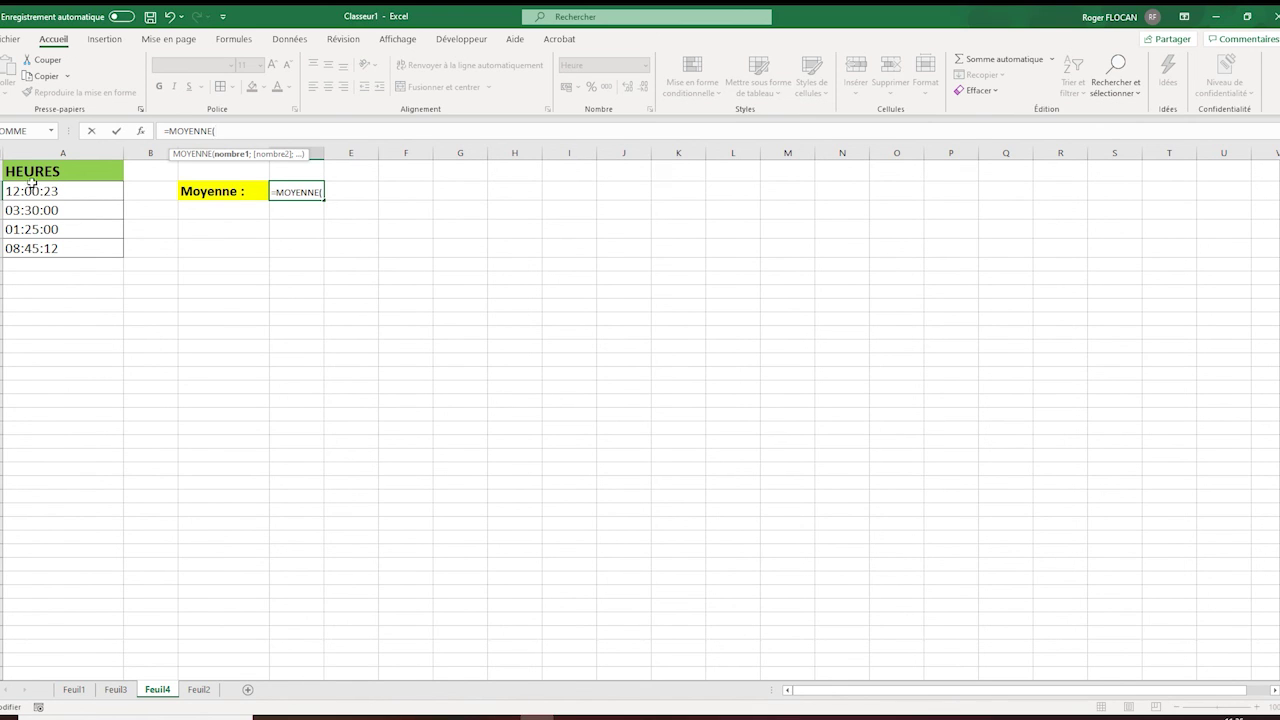
{"action": "left_click_drag", "start_coordinate": [18, 198], "coordinate": [102, 260]}
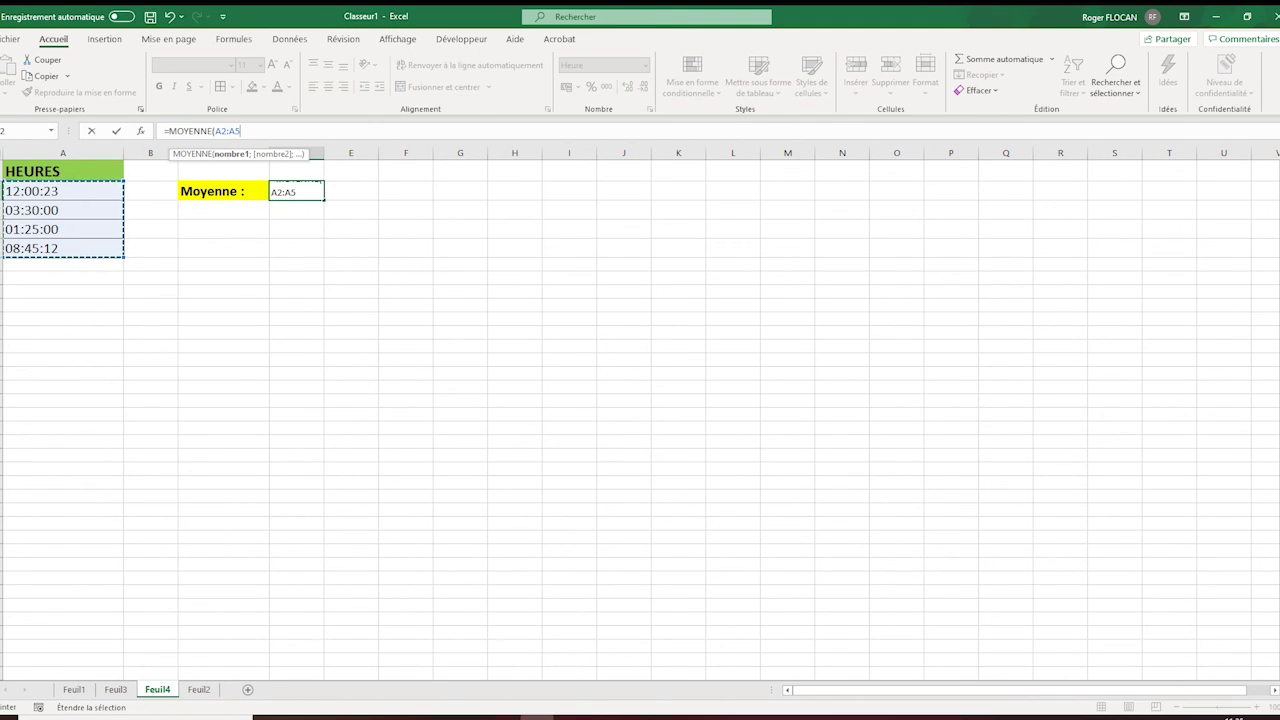
{"action": "type", "text": ")"}
{"action": "key", "text": "Return"}
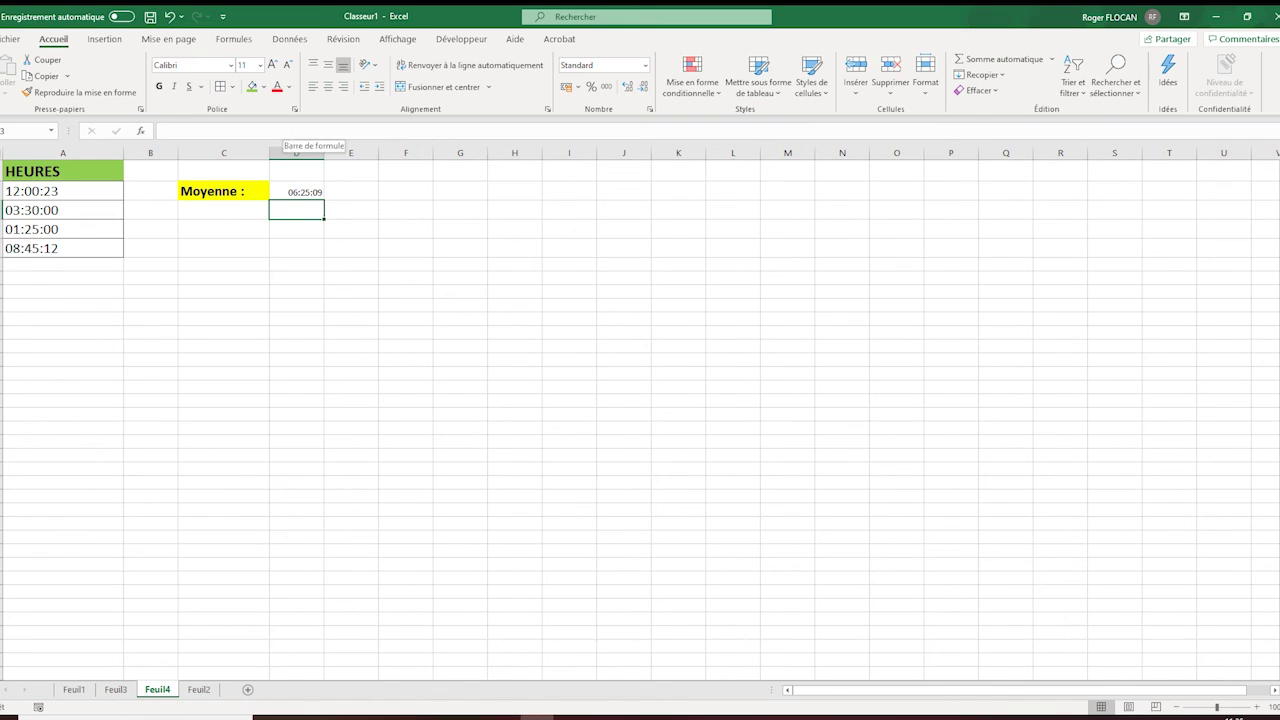
- Review the formula in D2 and its source times, compare the averages on Feuil1 and Feuil3, and return to Feuil4
{"action": "left_click", "coordinate": [306, 194]}
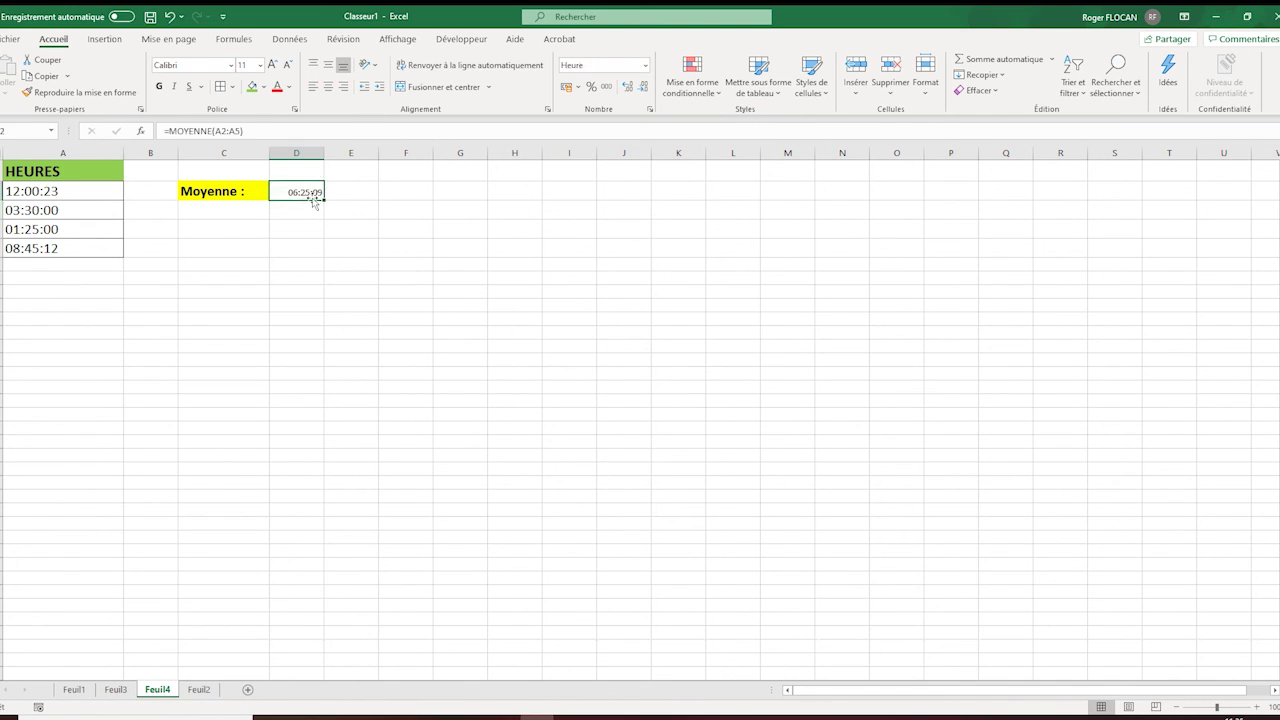
{"action": "left_click", "coordinate": [223, 277]}
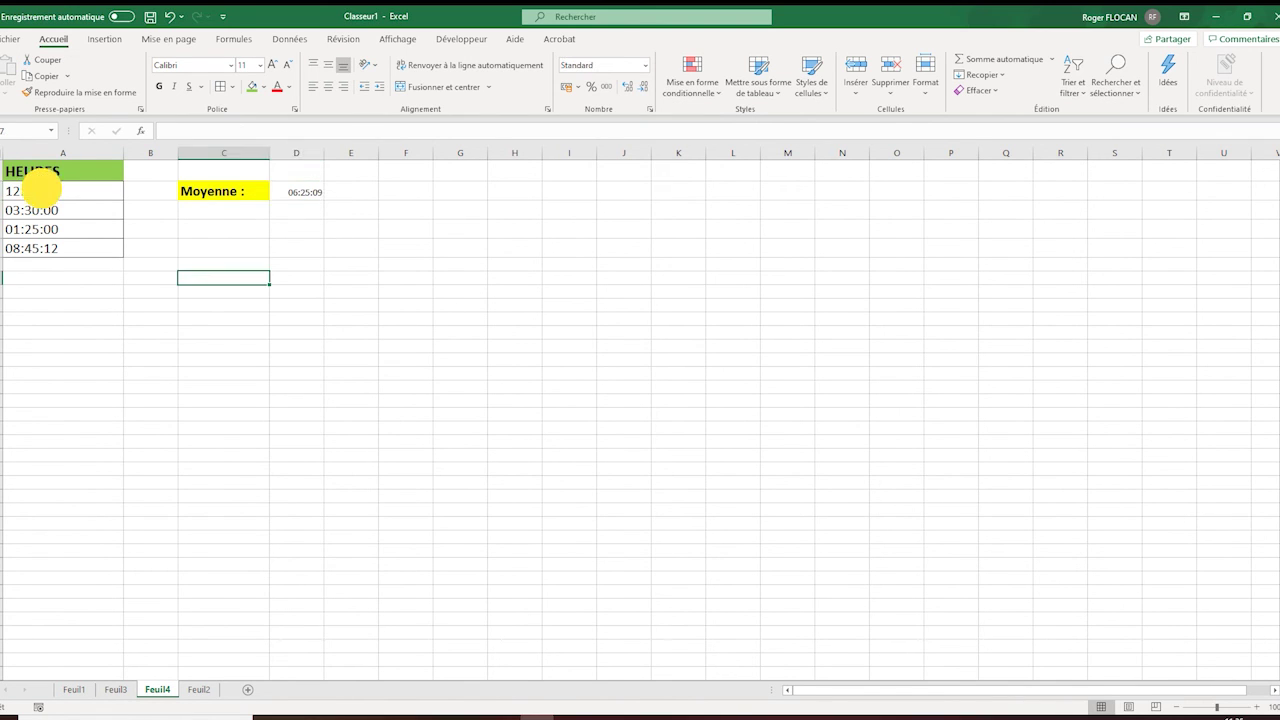
{"action": "left_click_drag", "start_coordinate": [41, 190], "coordinate": [43, 251]}
{"action": "left_click", "coordinate": [297, 249]}
{"action": "left_click", "coordinate": [74, 690]}
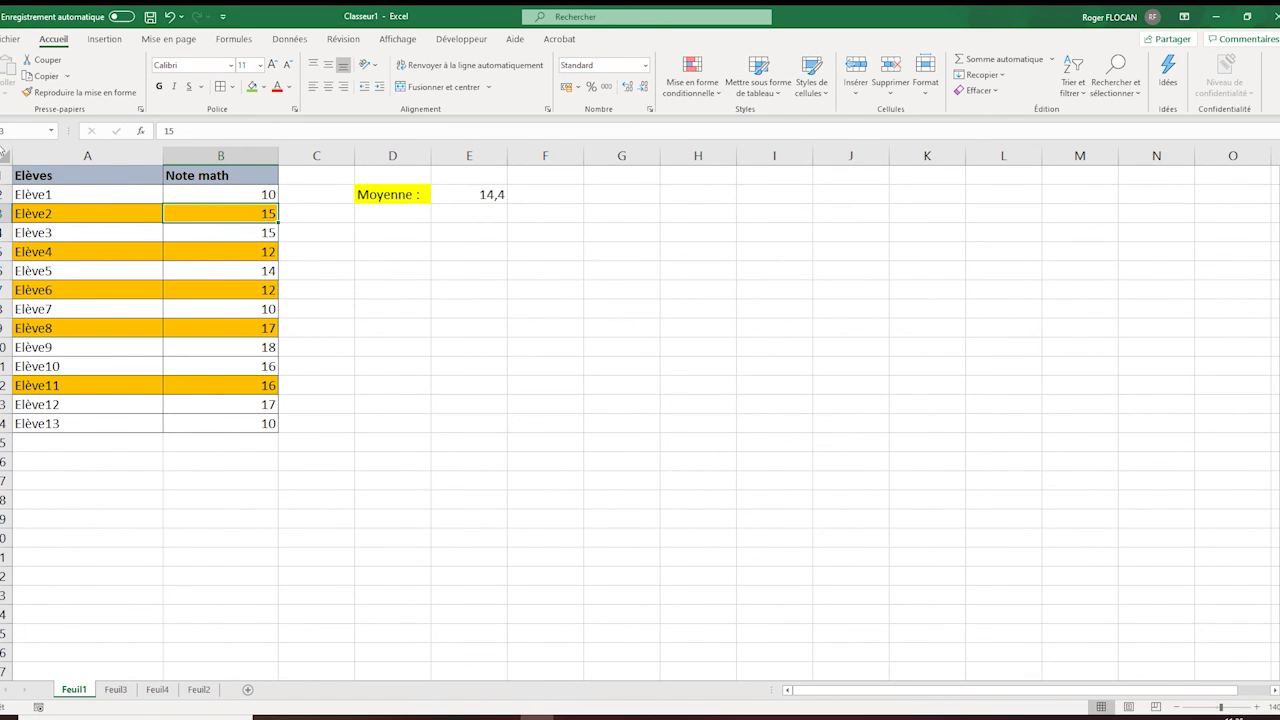
{"action": "left_click", "coordinate": [115, 690]}
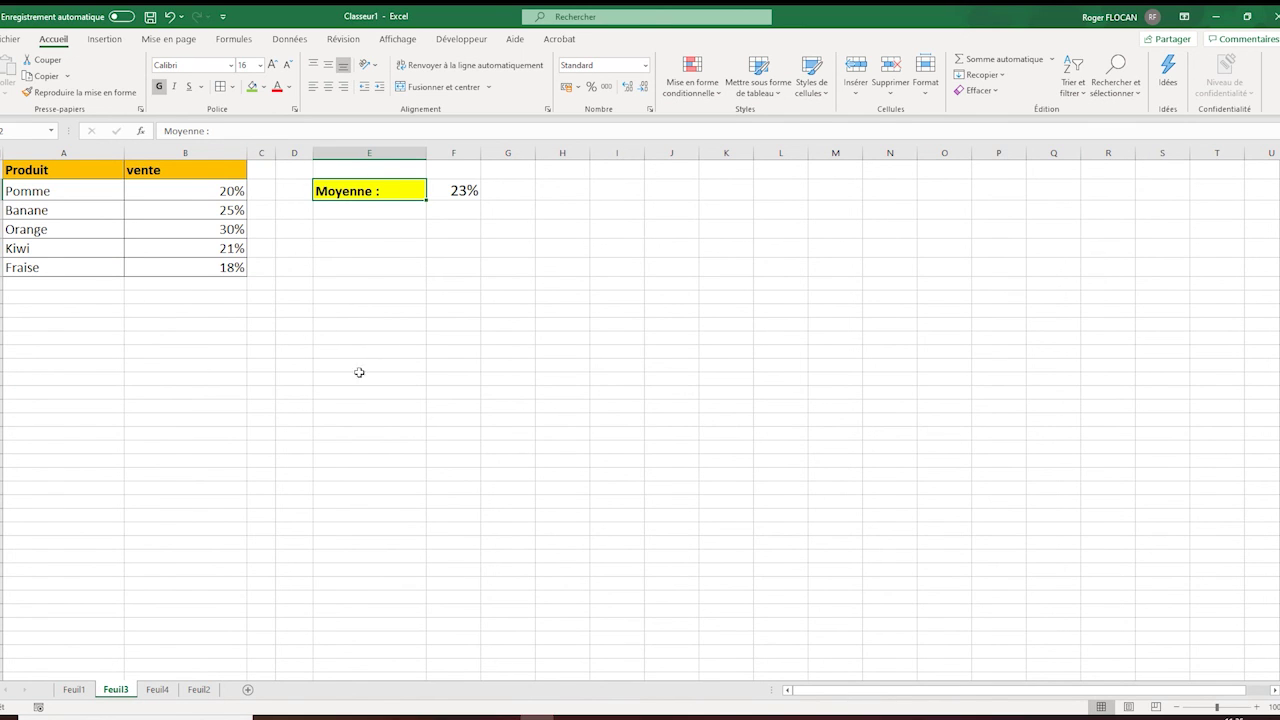
{"action": "key", "text": "ctrl+Page_Down"}
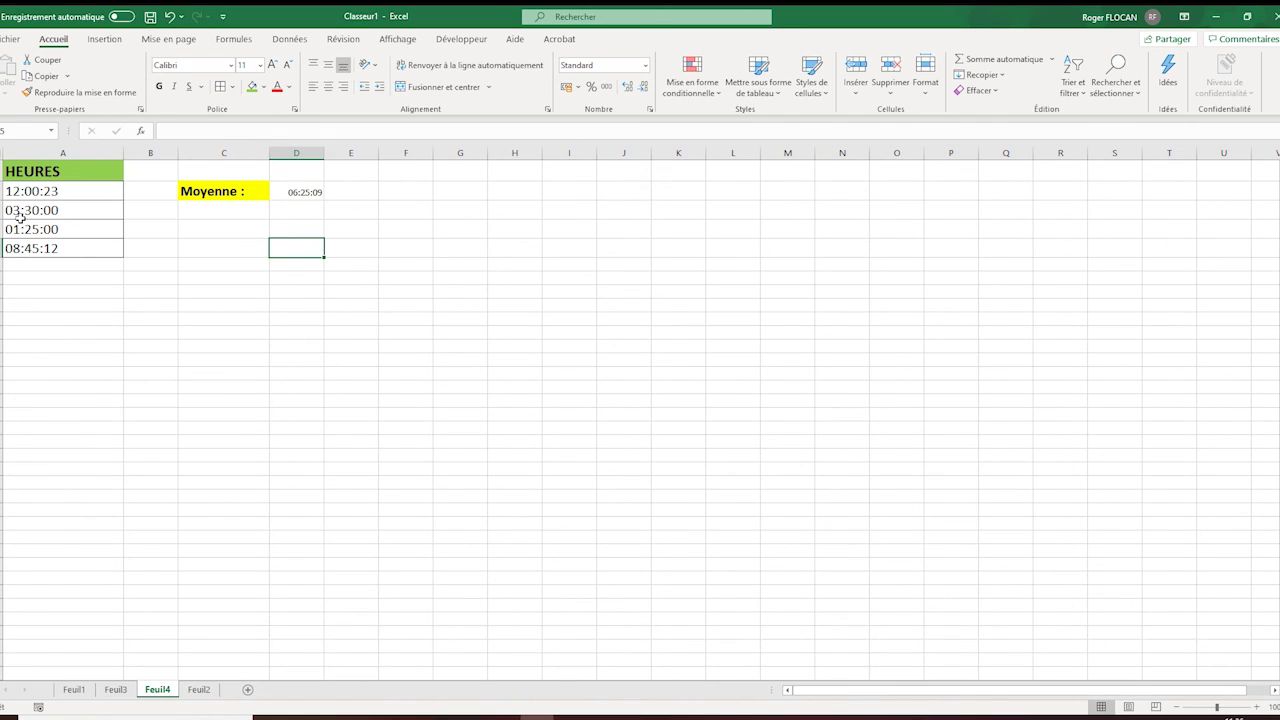